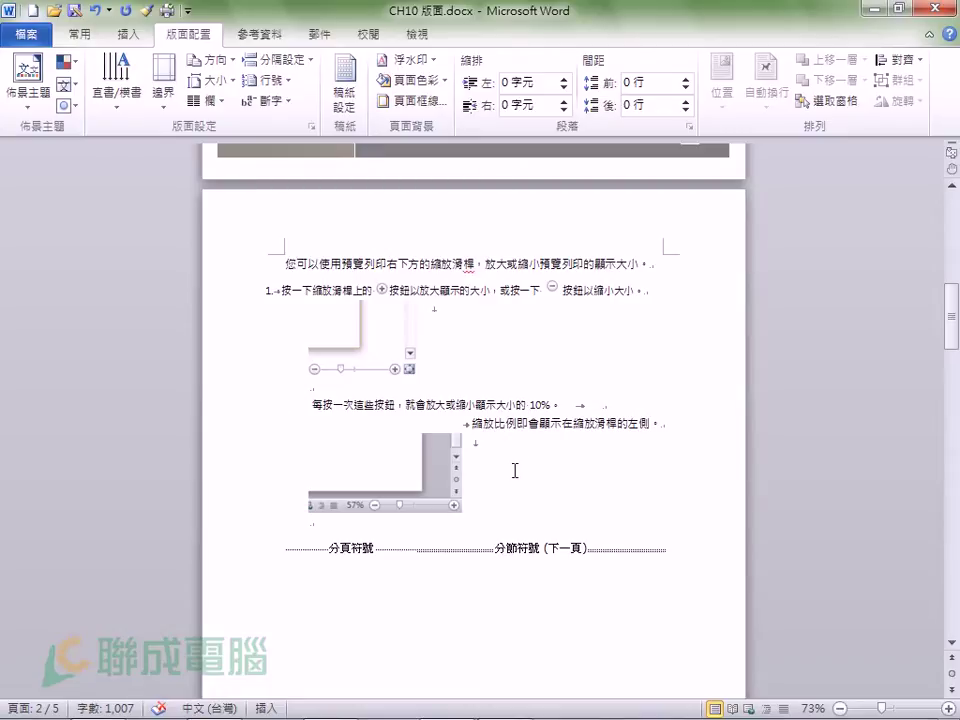
- Insert the built-in 側邊線條 header style from the Insert tab's Header gallery
left_click(128, 34)
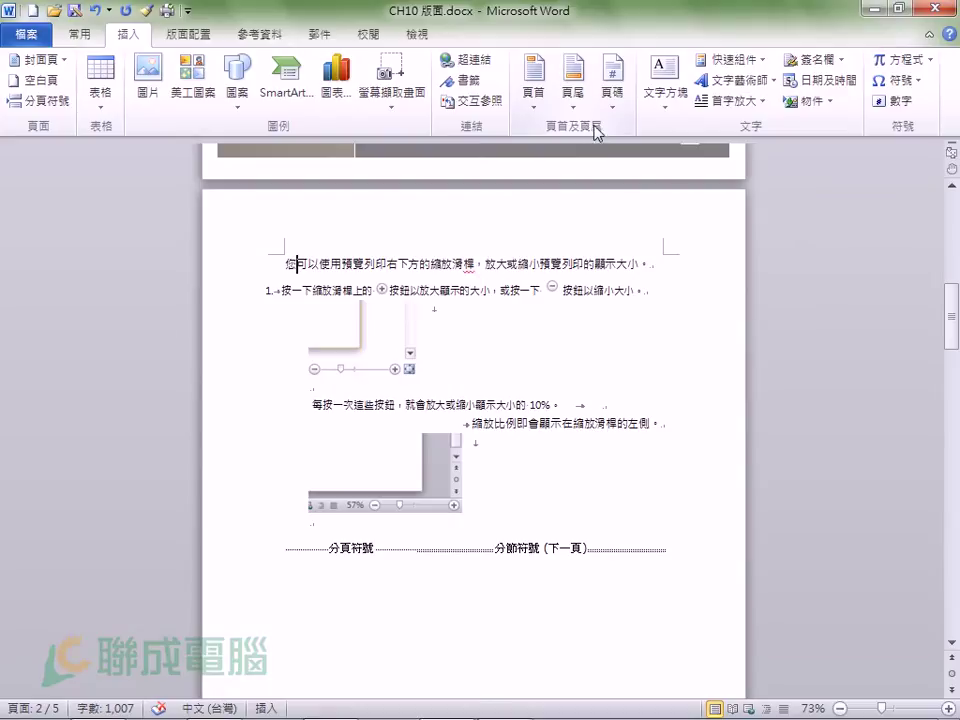
left_click(534, 115)
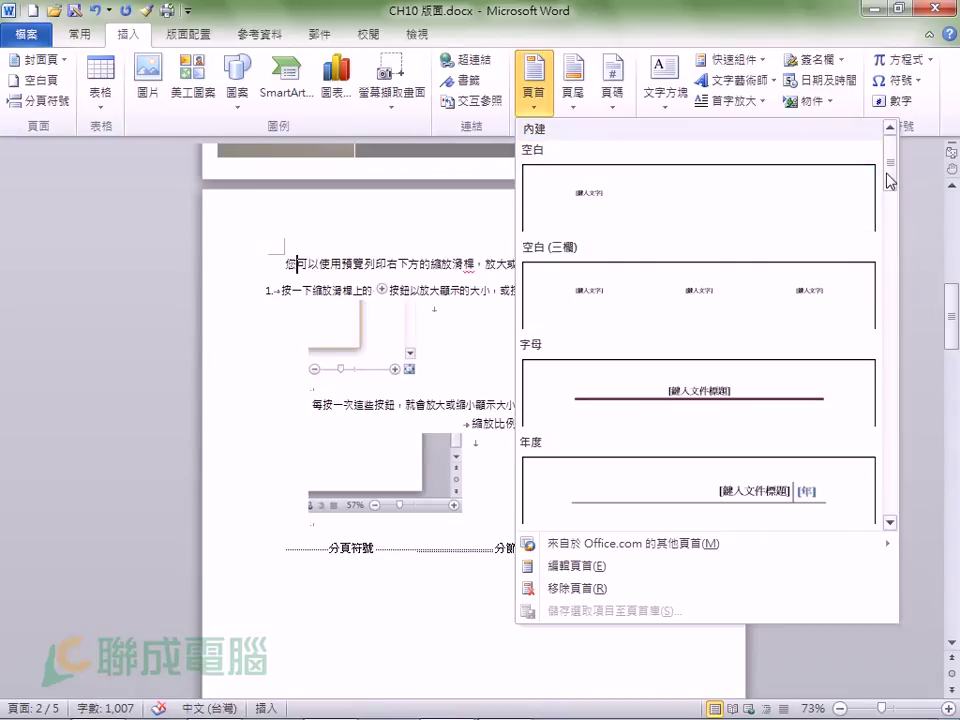
left_click_drag(890, 180, 885, 255)
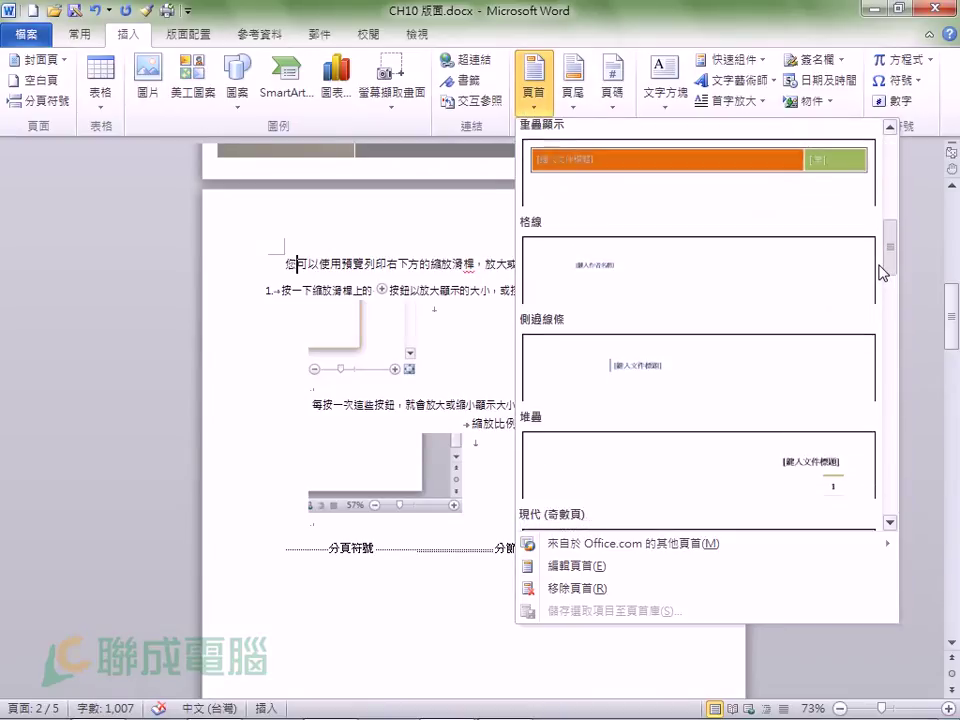
left_click(879, 306)
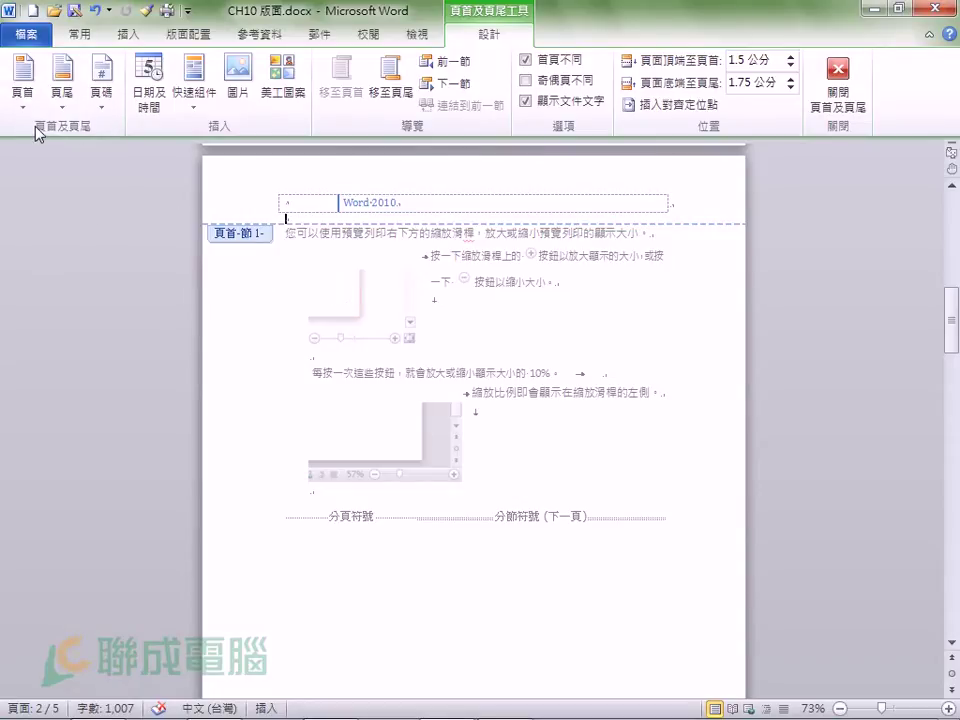
scroll(420, 318, "down", 2)
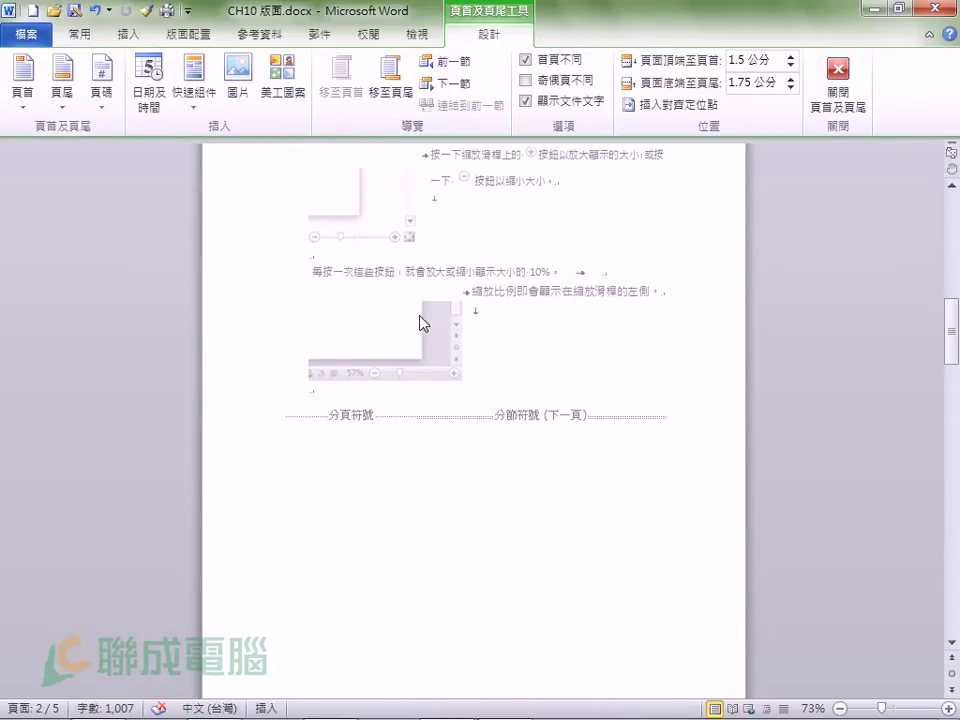
scroll(421, 322, "down", 5)
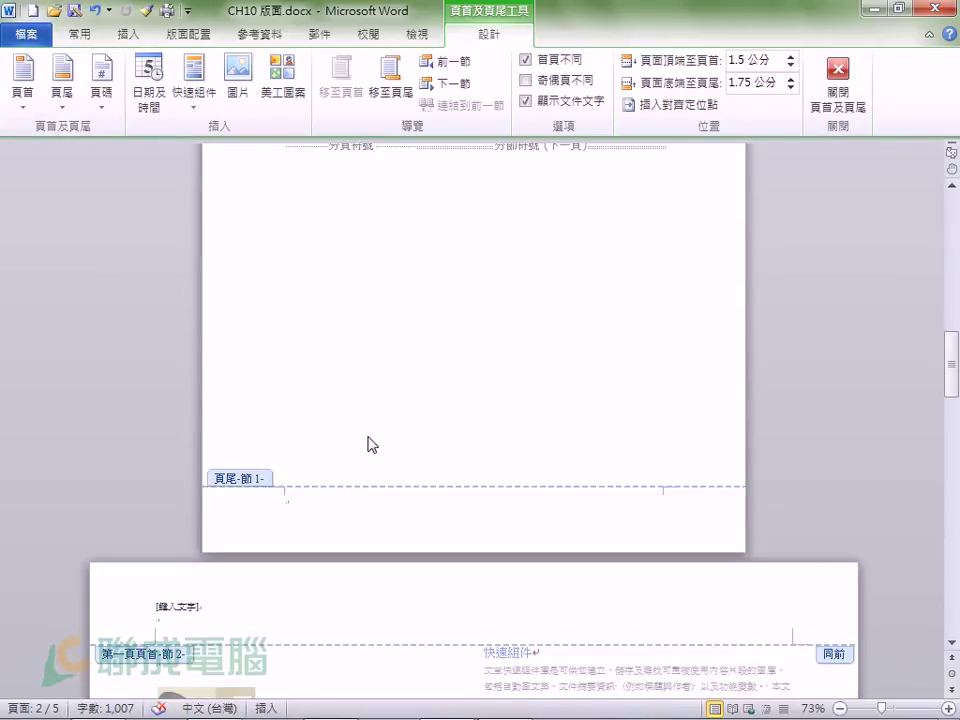
scroll(368, 444, "down", 3)
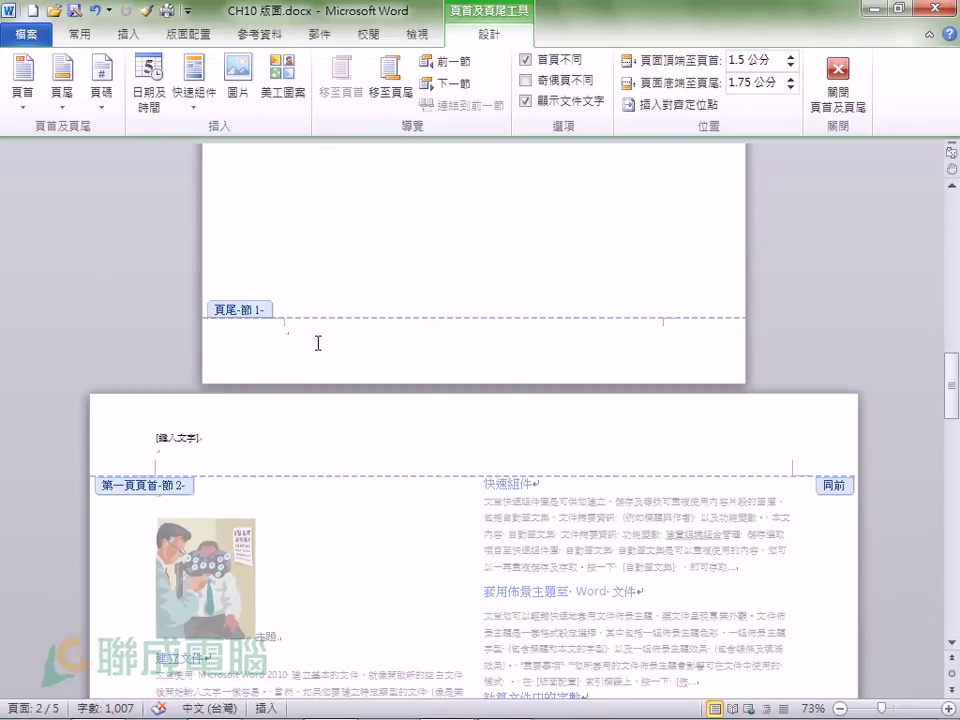
scroll(318, 345, "up", 2)
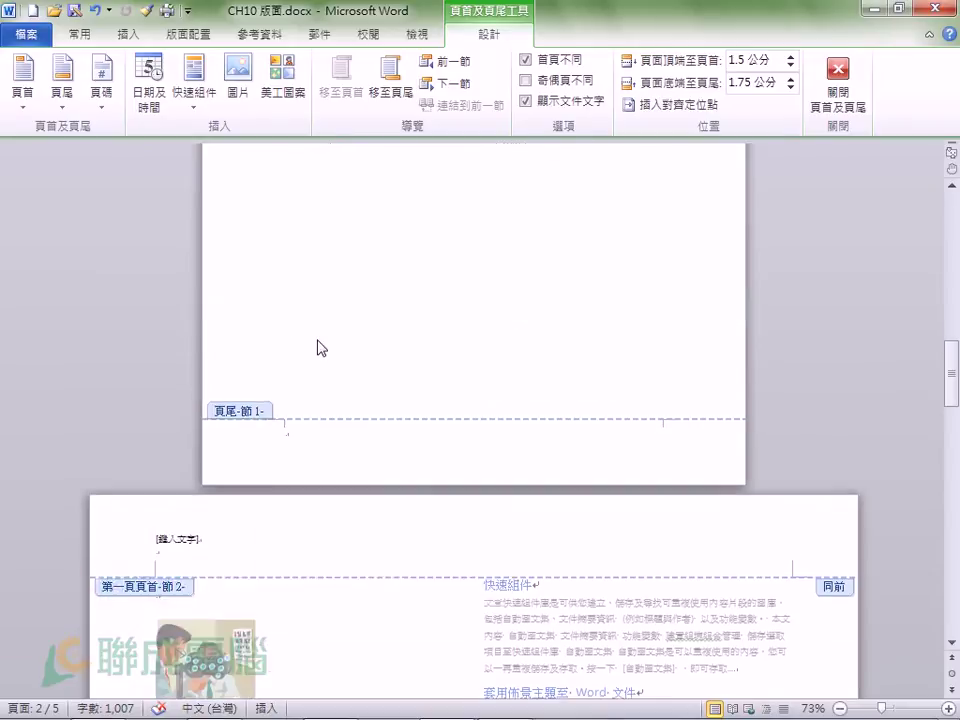
scroll(318, 347, "up", 1)
scroll(318, 347, "up", 4)
scroll(320, 347, "up", 4)
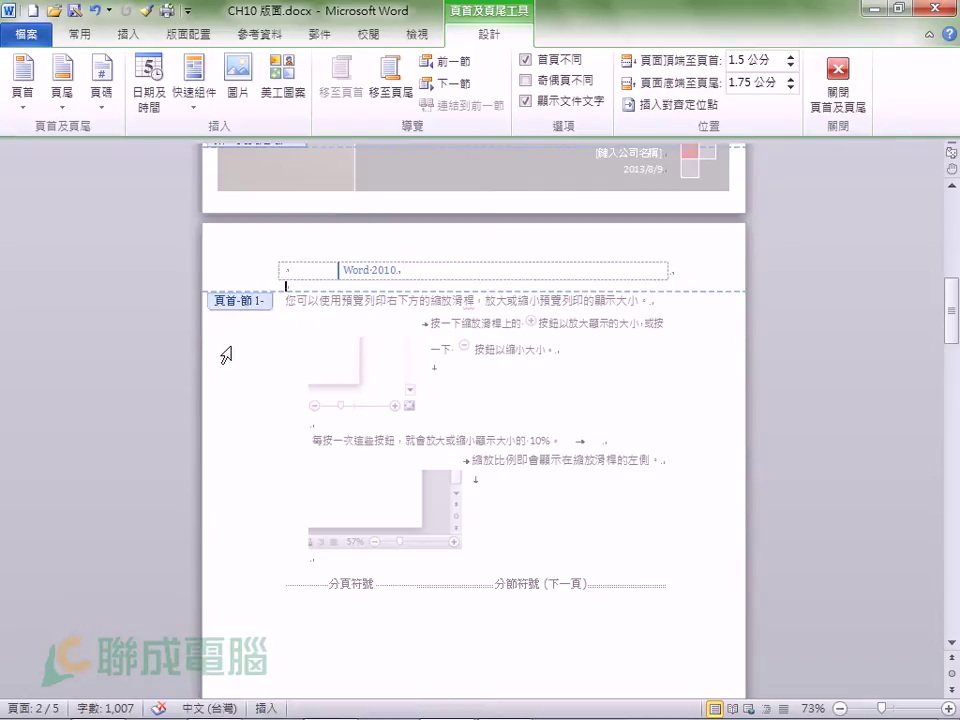
scroll(328, 366, "down", 3)
scroll(336, 366, "down", 4)
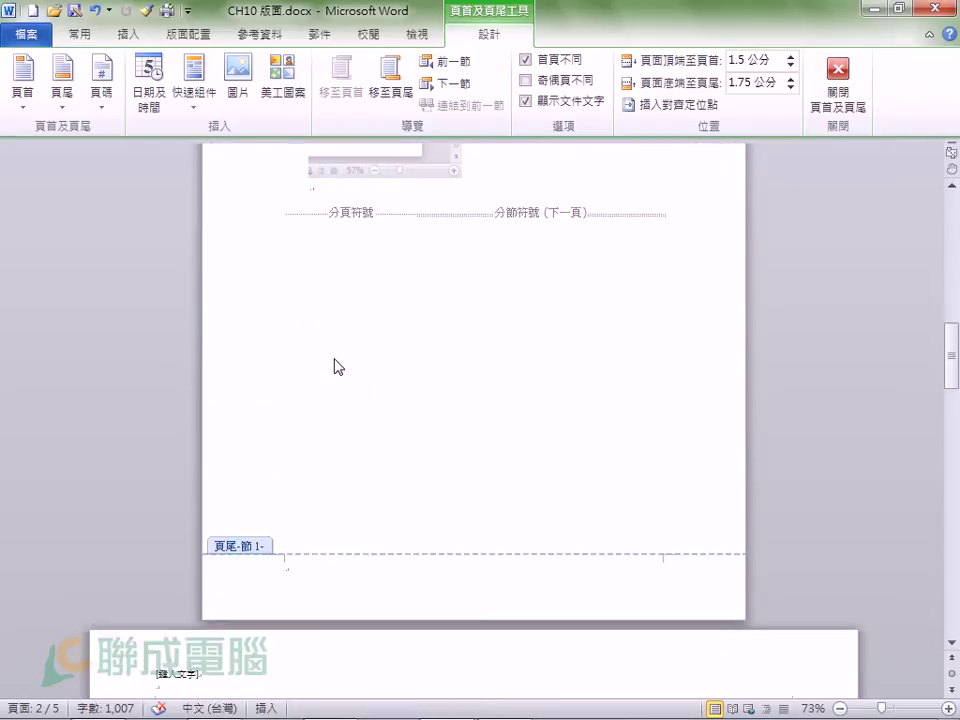
scroll(330, 400, "down", 3)
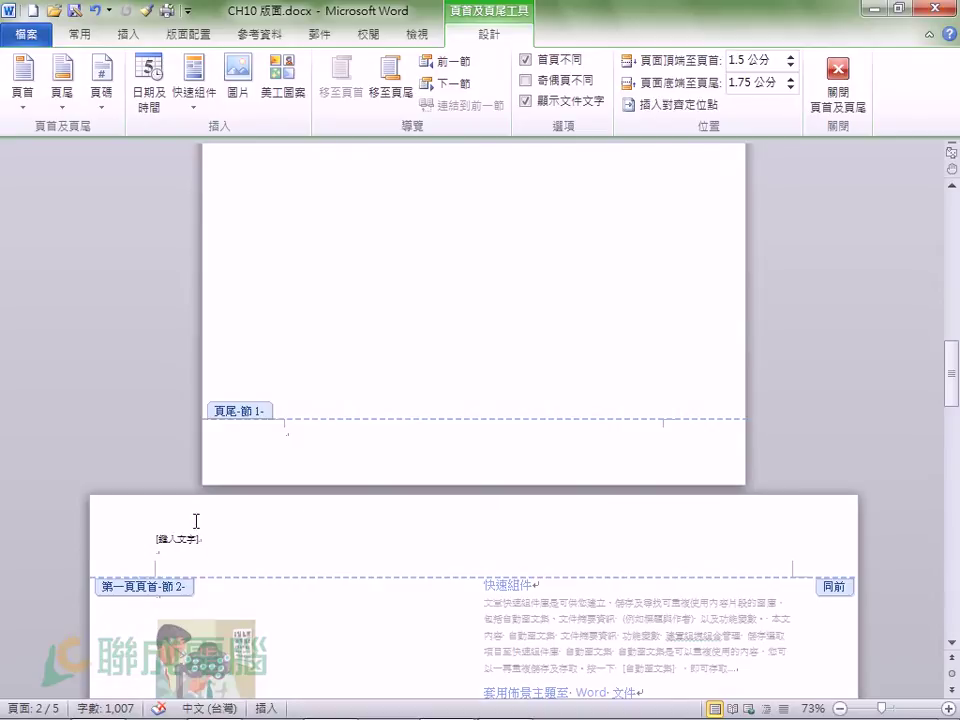
scroll(812, 622, "down", 2)
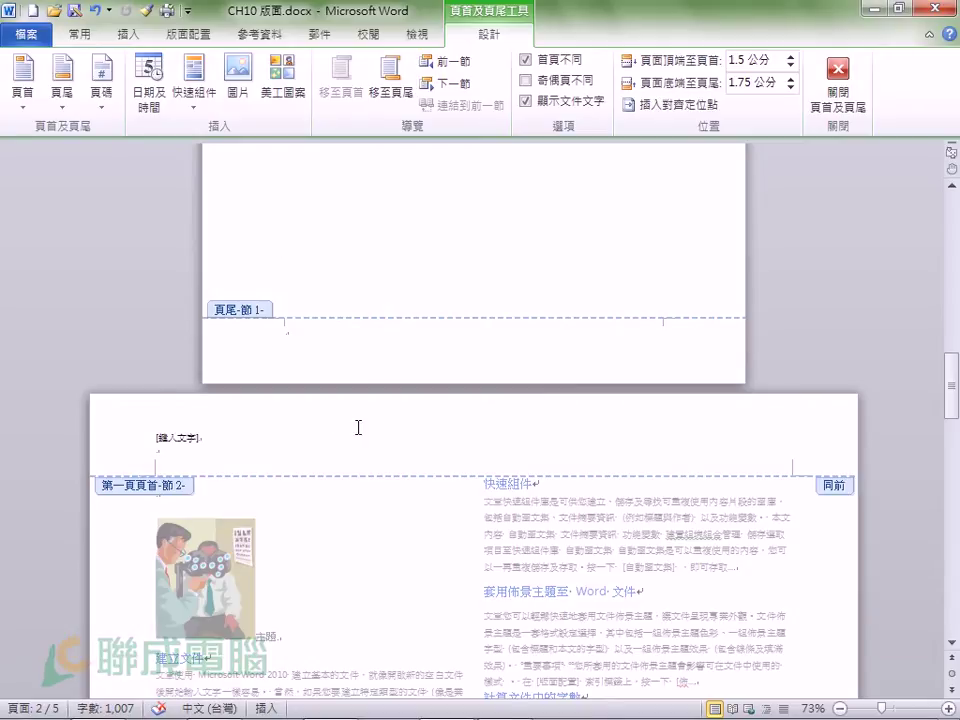
scroll(369, 426, "up", 3)
scroll(369, 433, "up", 5)
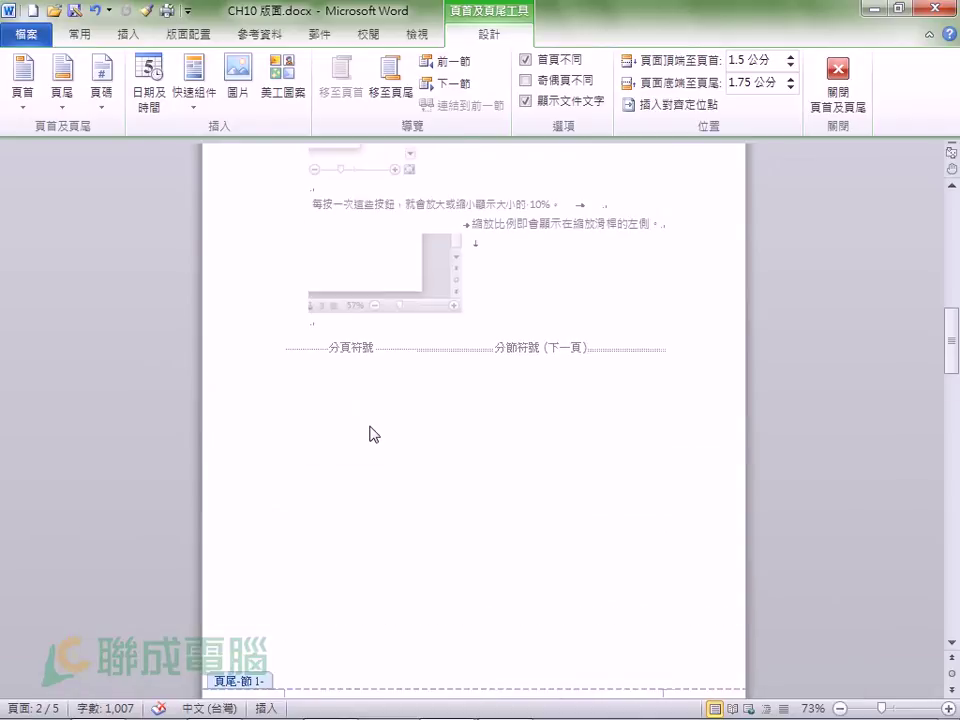
scroll(370, 440, "up", 5)
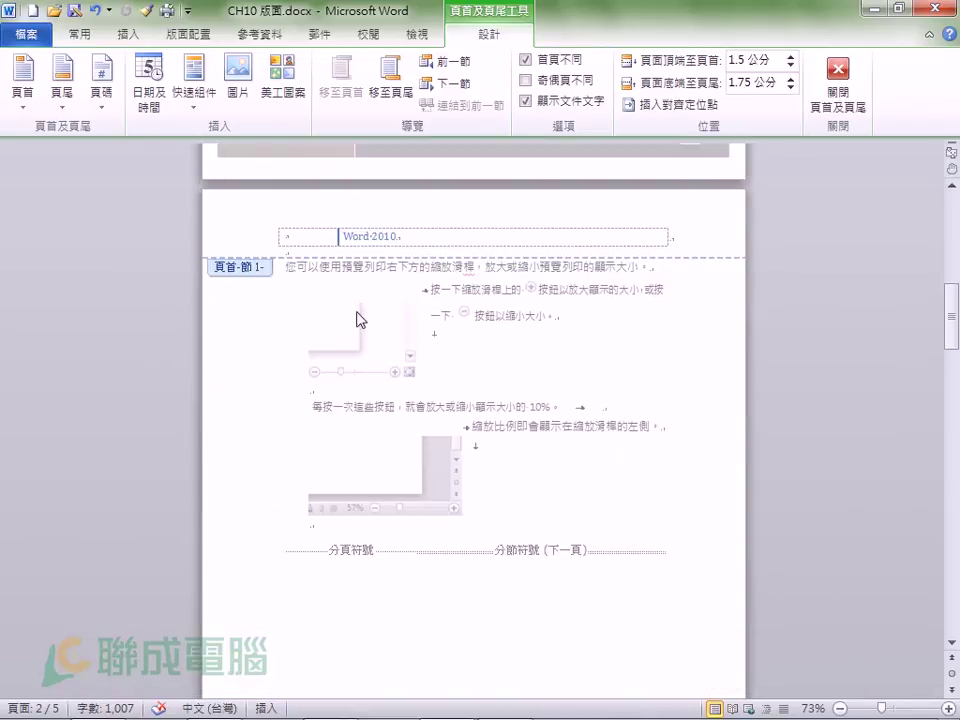
left_click(394, 228)
left_click(311, 237)
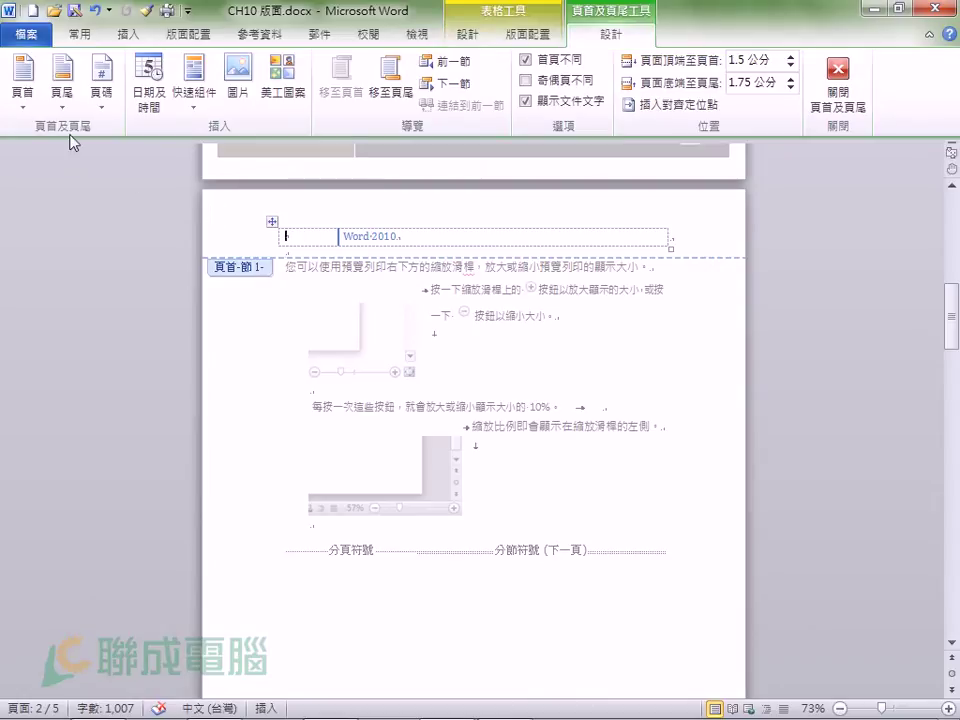
left_click(28, 98)
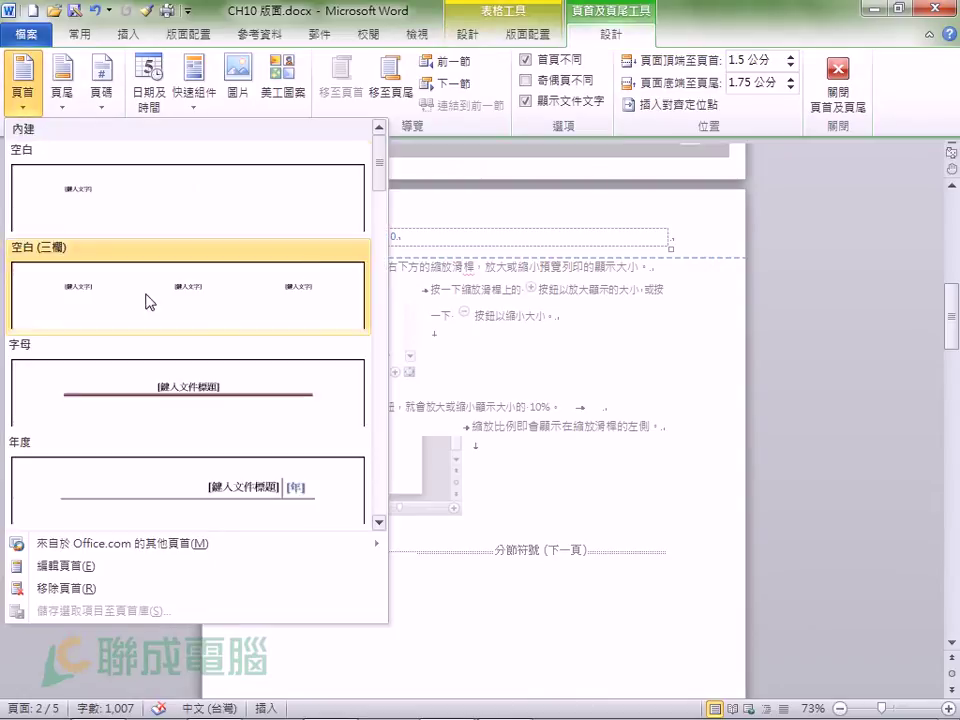
left_click_drag(377, 165, 378, 305)
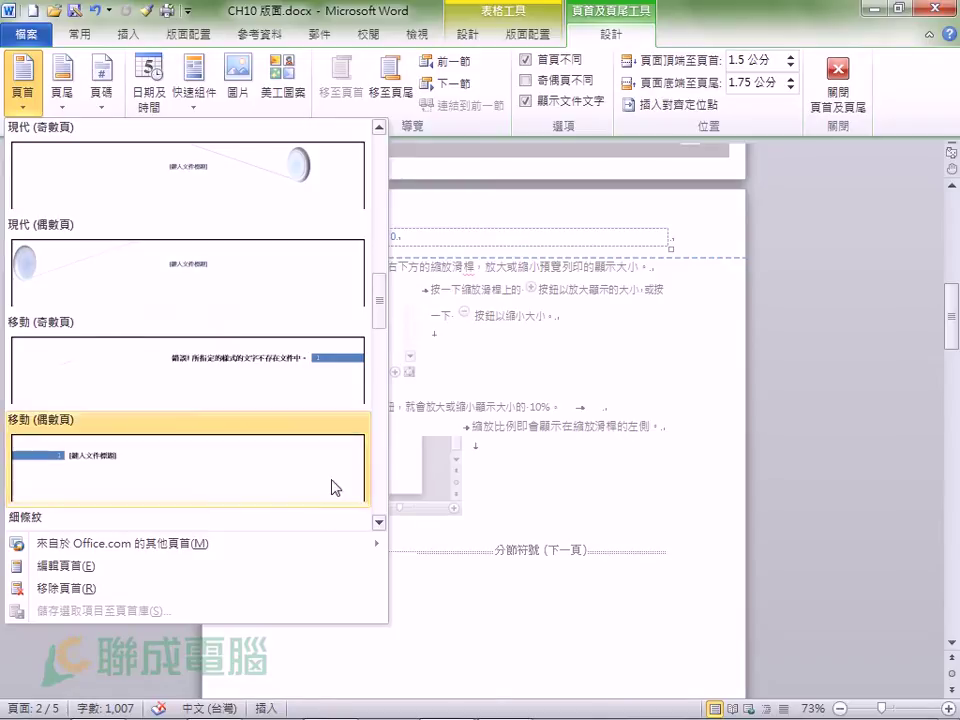
left_click(165, 566)
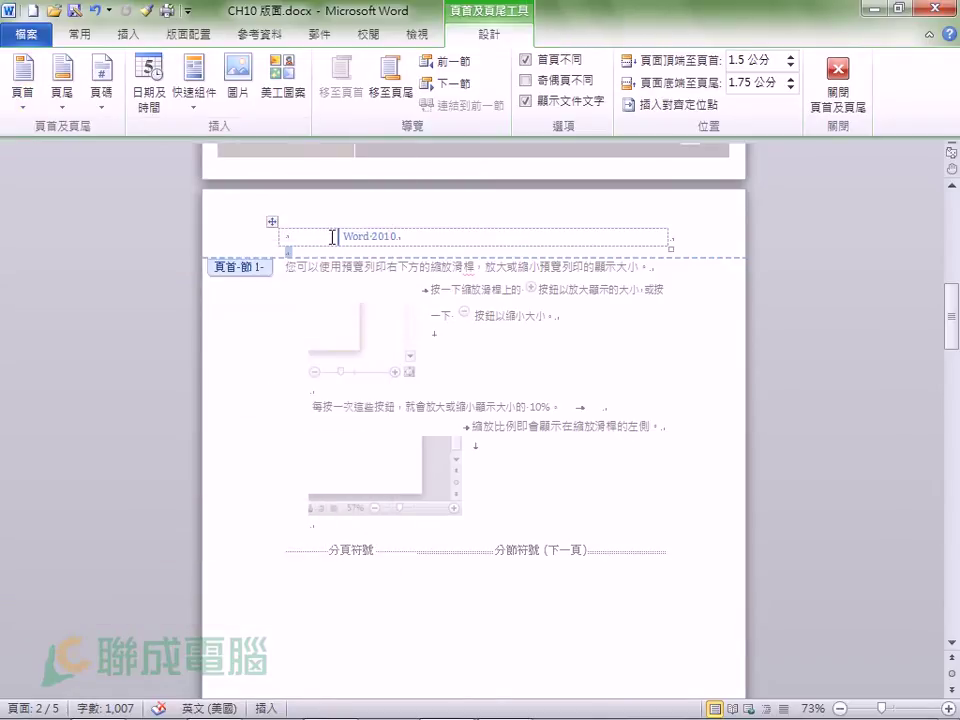
left_click(22, 80)
left_click(22, 80)
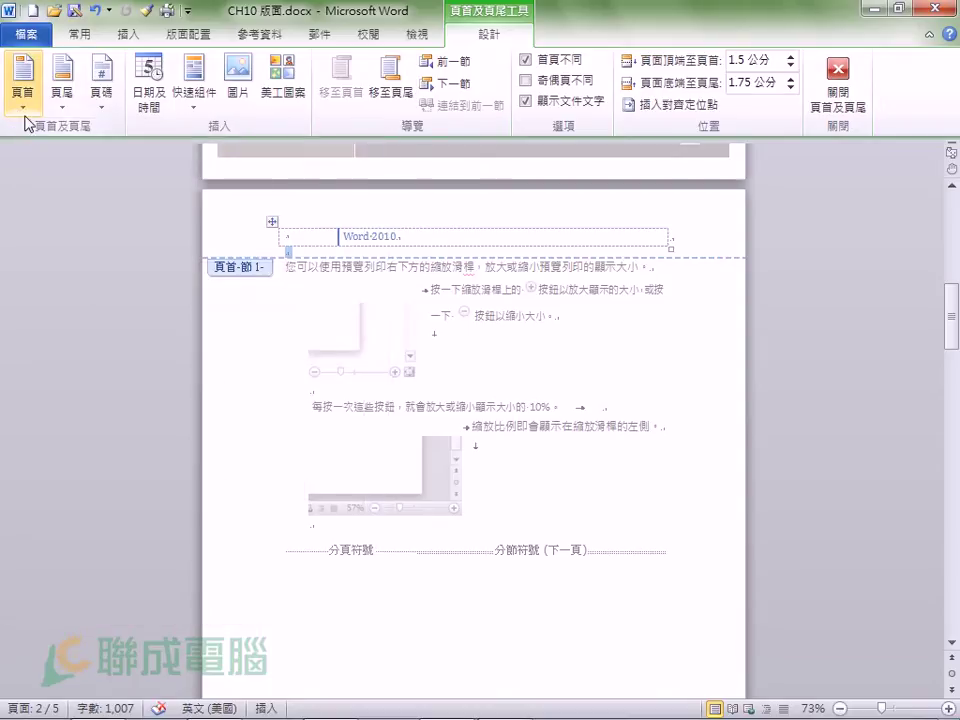
left_click(22, 90)
mouse_move(58, 545)
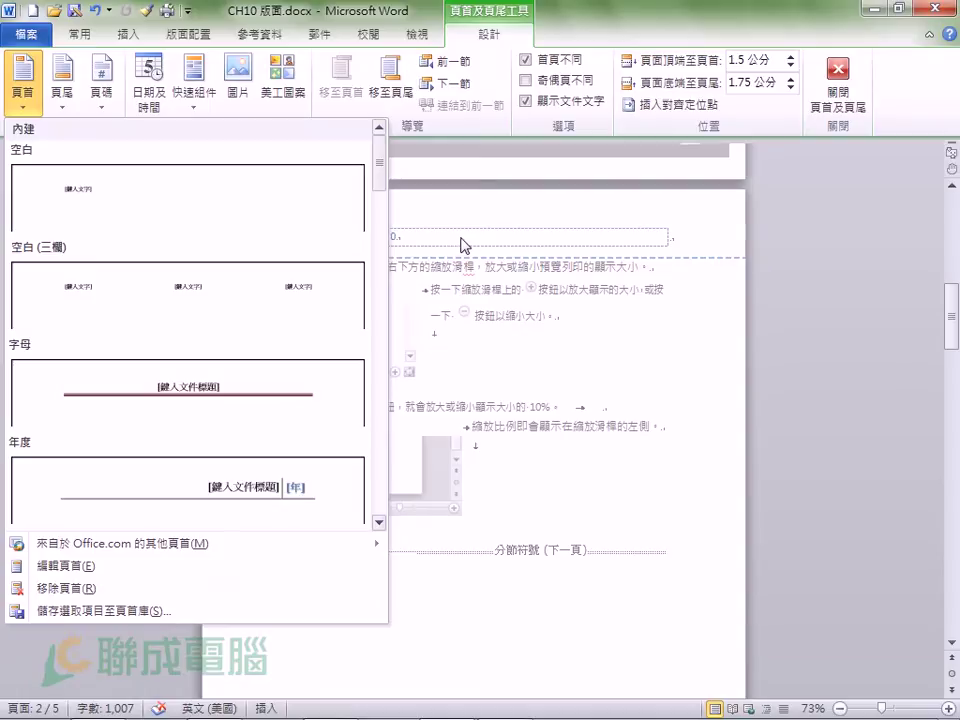
left_click(404, 237)
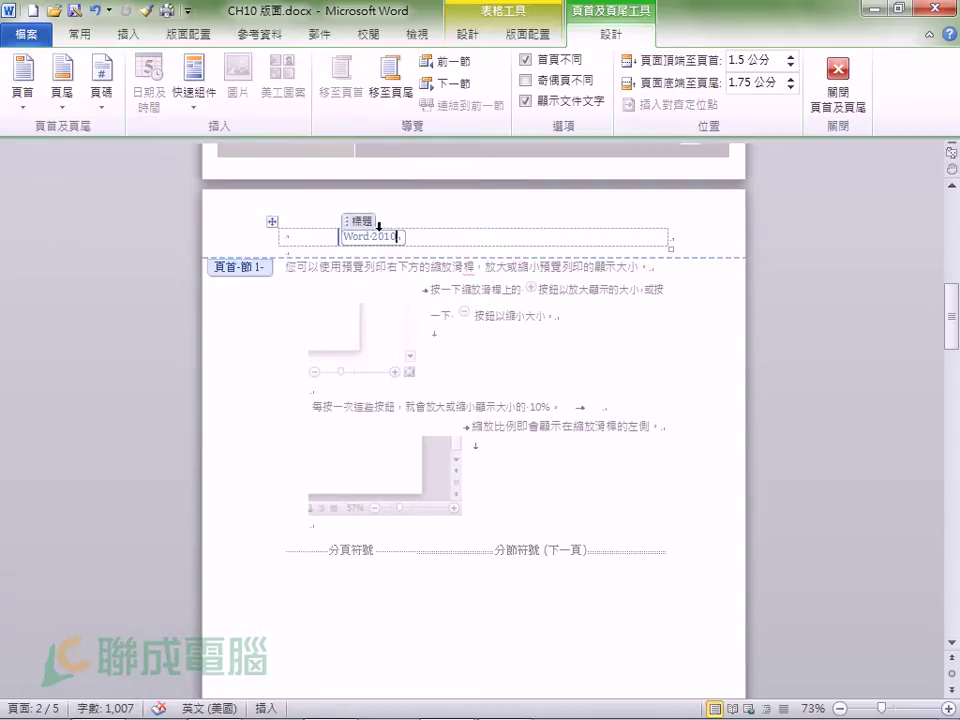
left_click(289, 237)
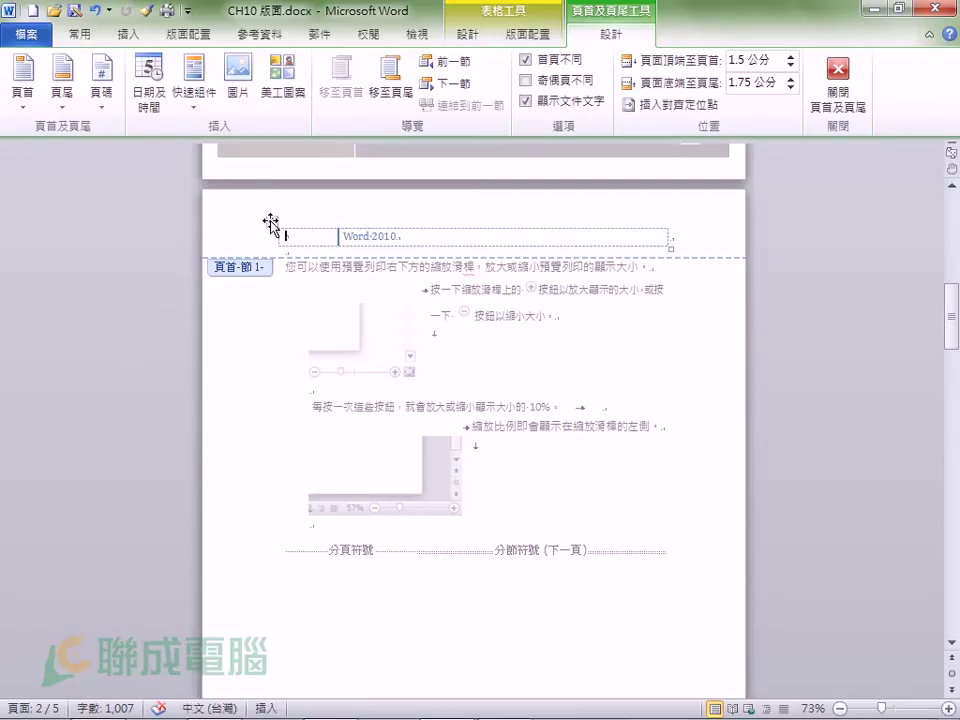
left_click(271, 221)
left_click(312, 238)
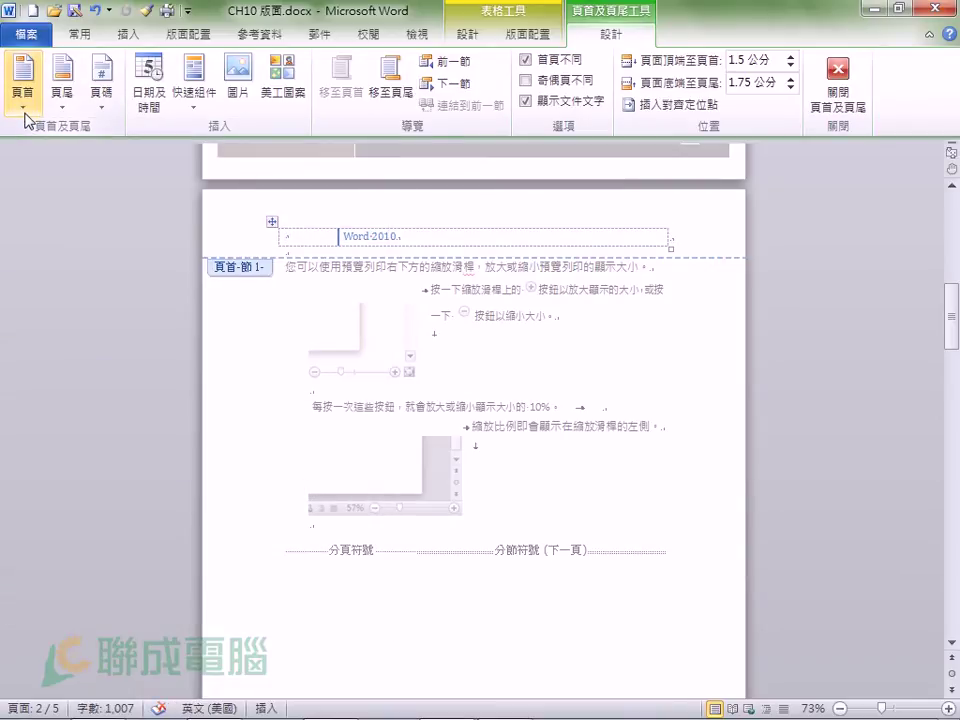
left_click(23, 100)
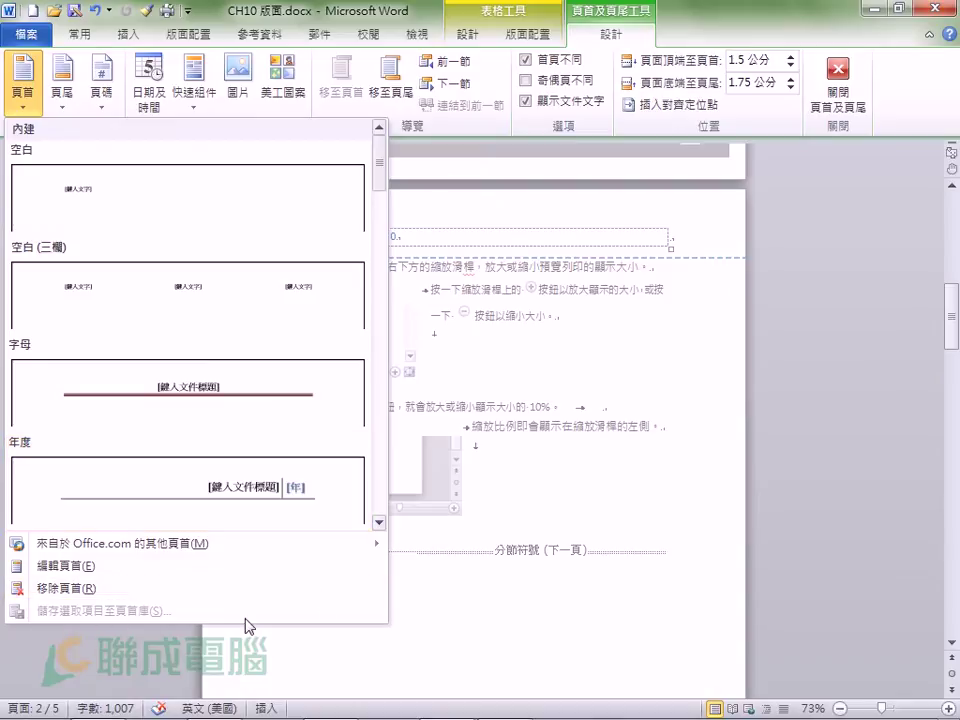
left_click(630, 295)
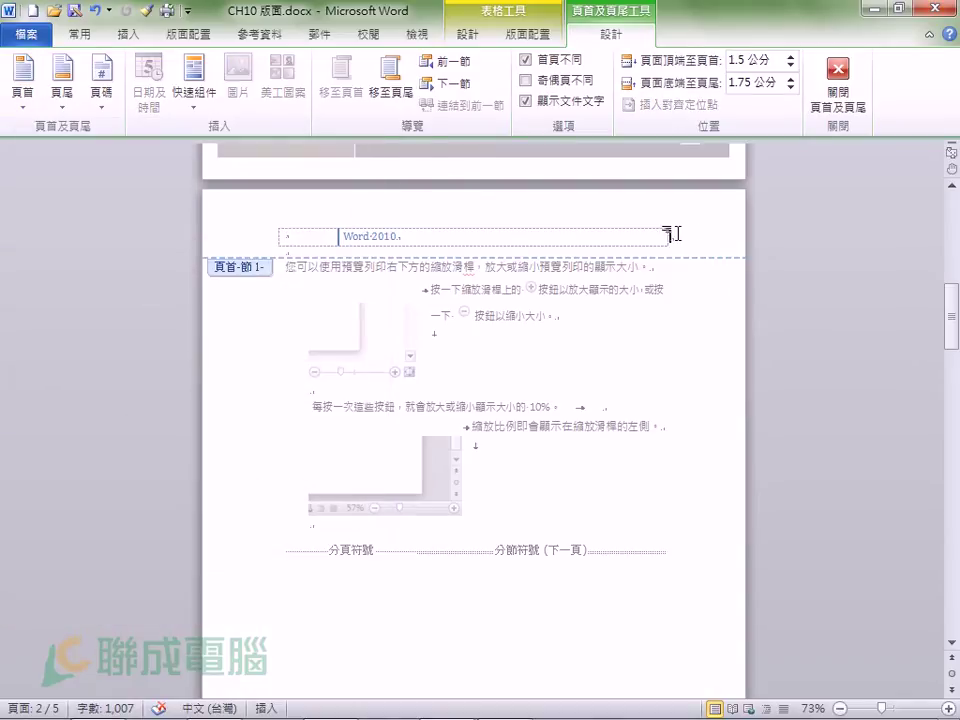
left_click(23, 106)
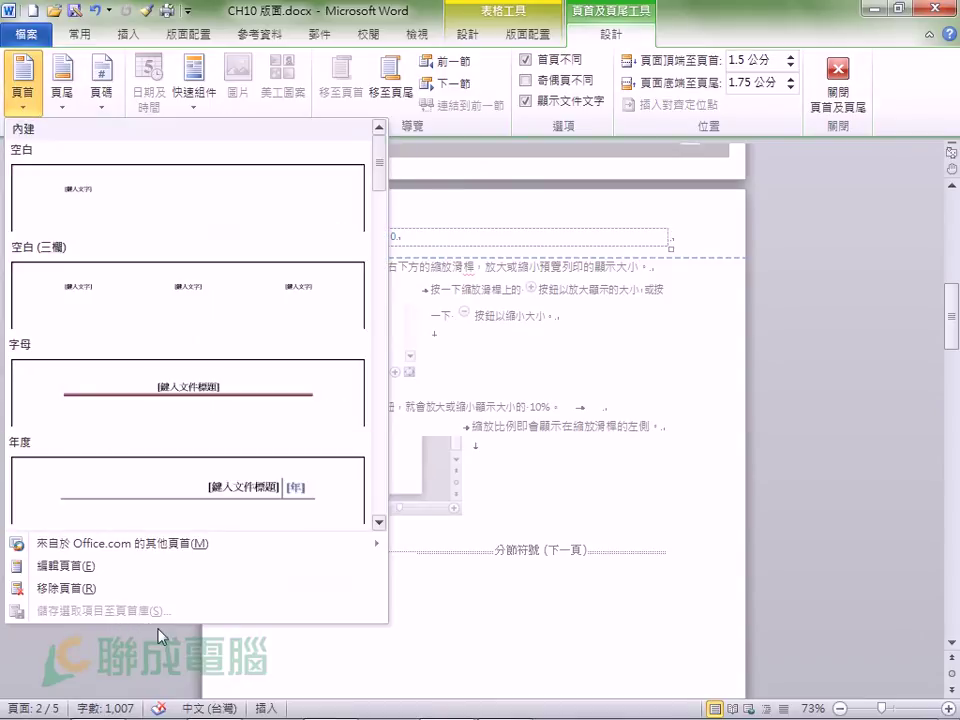
left_click(680, 284)
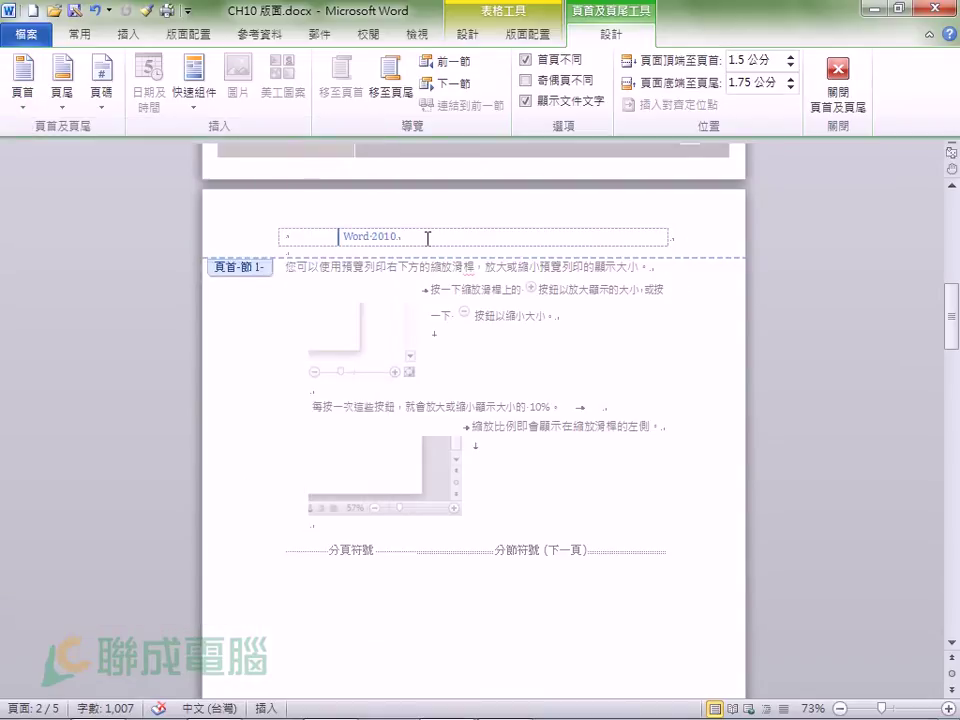
scroll(313, 480, "down", 4)
- Apply the built-in 細條紋 (thin-stripe) footer design to the section 1 footer
scroll(315, 474, "down", 4)
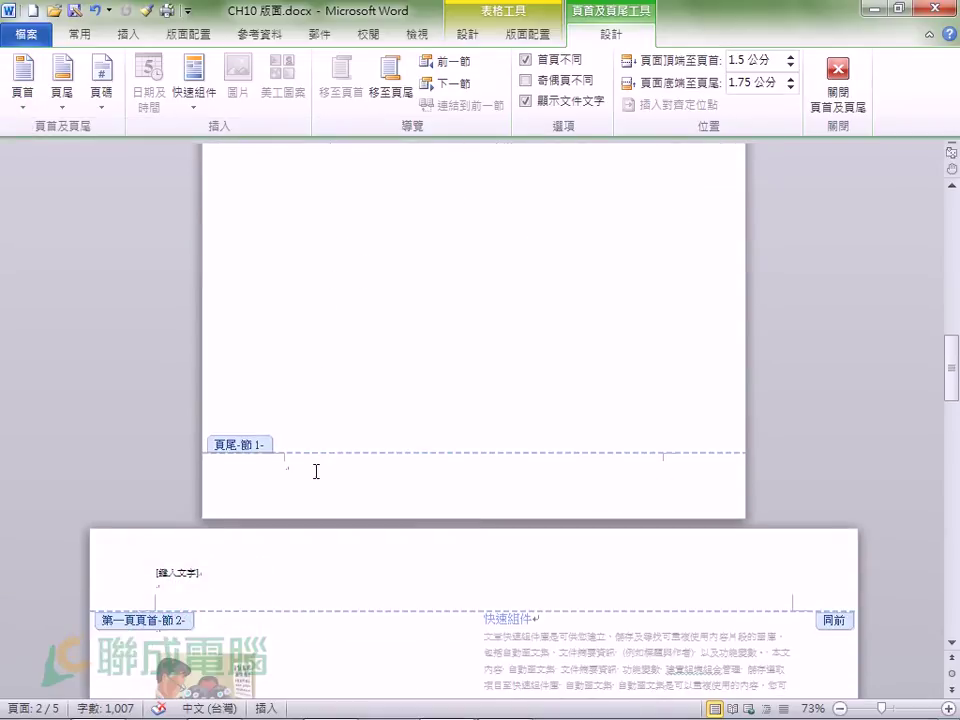
left_click(300, 481)
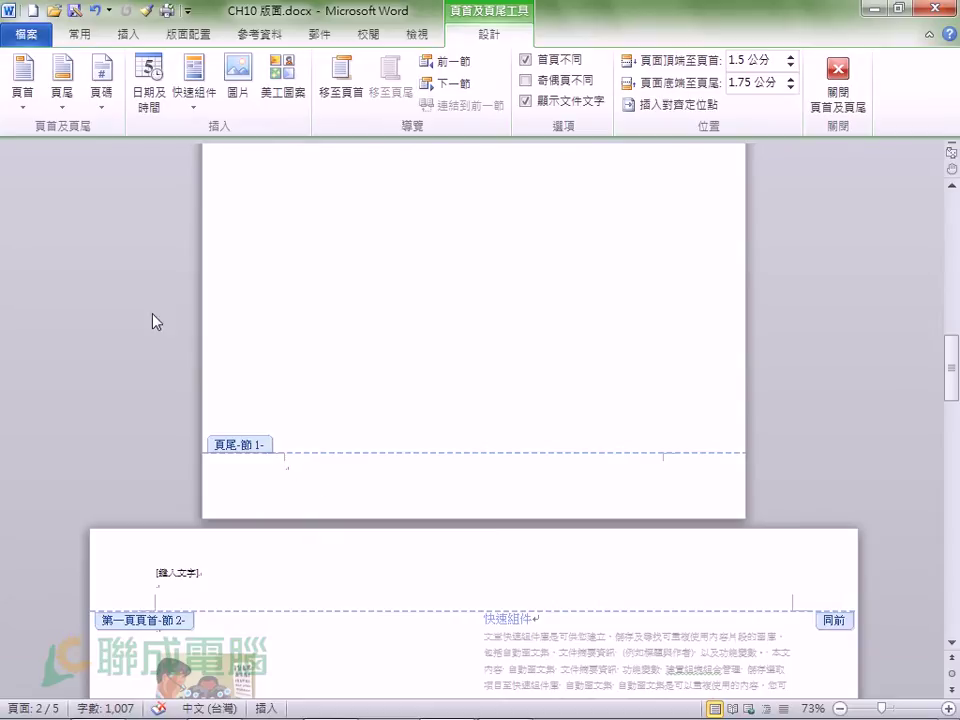
left_click(70, 118)
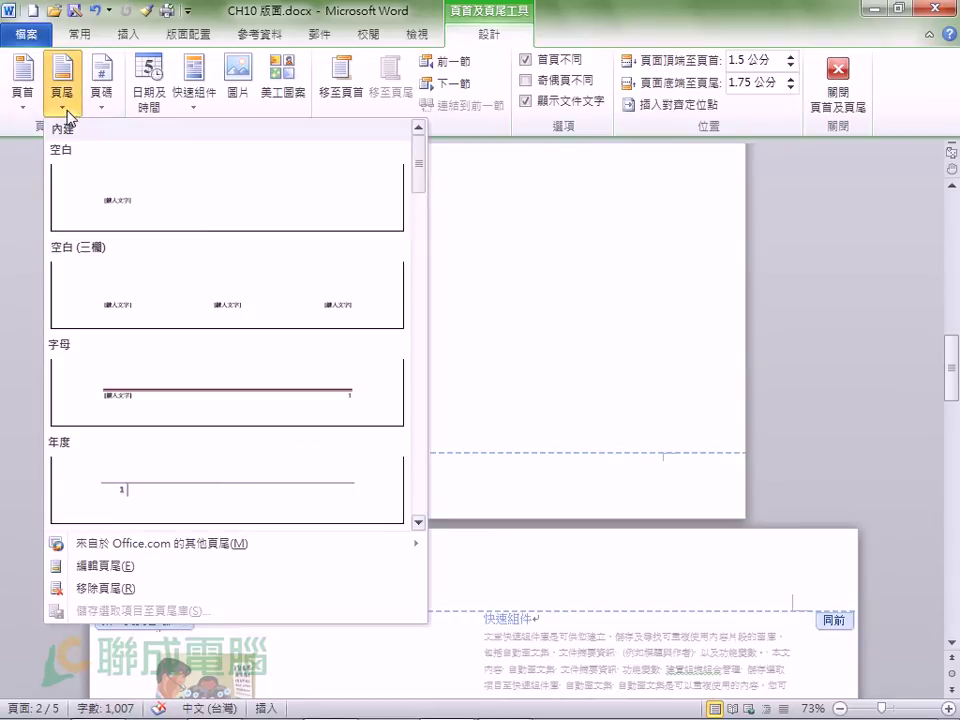
left_click_drag(420, 155, 422, 238)
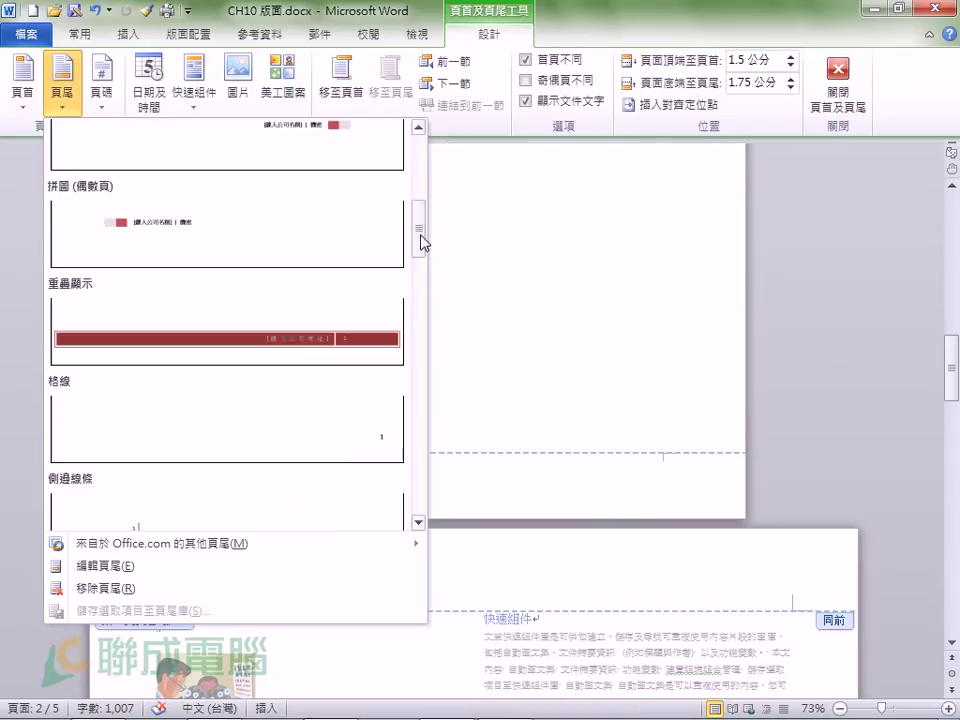
scroll(364, 315, "down", 3)
scroll(364, 315, "down", 2)
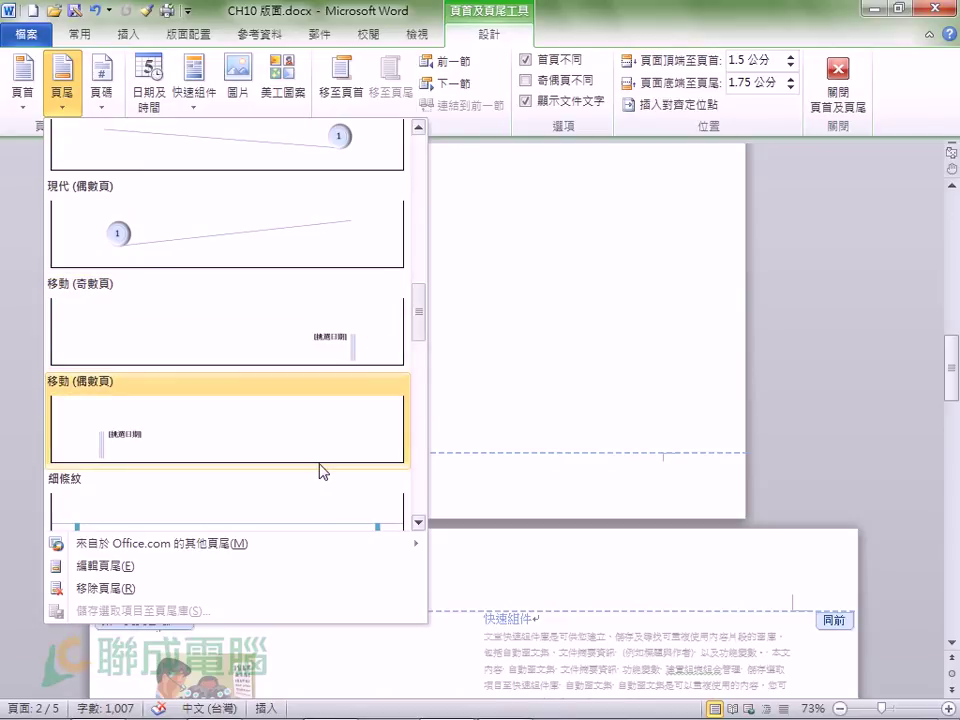
scroll(323, 431, "down", 3)
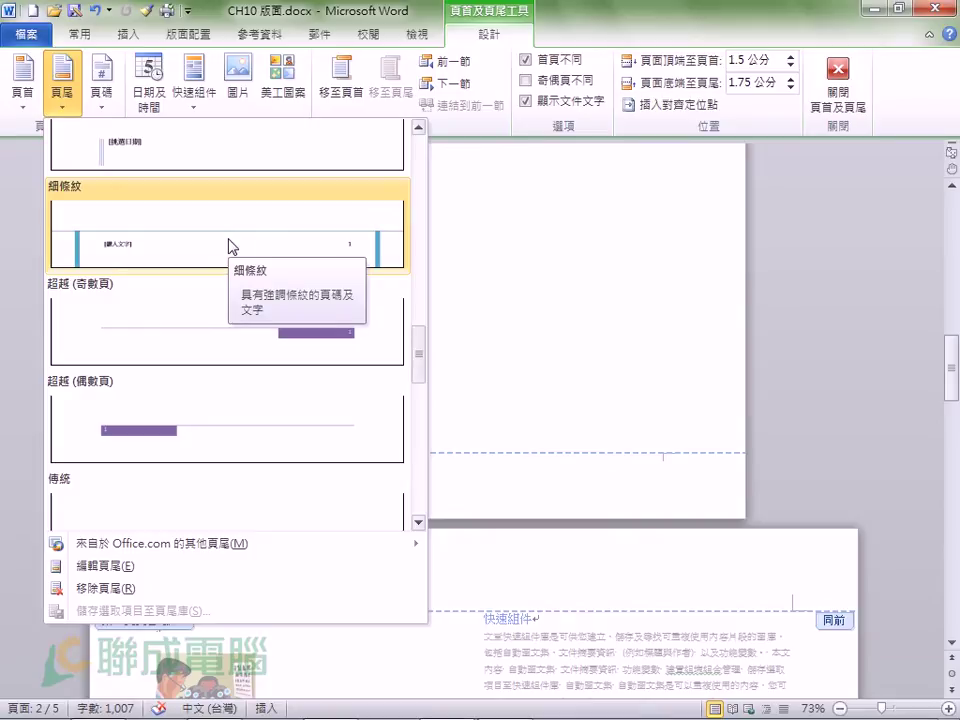
left_click(229, 245)
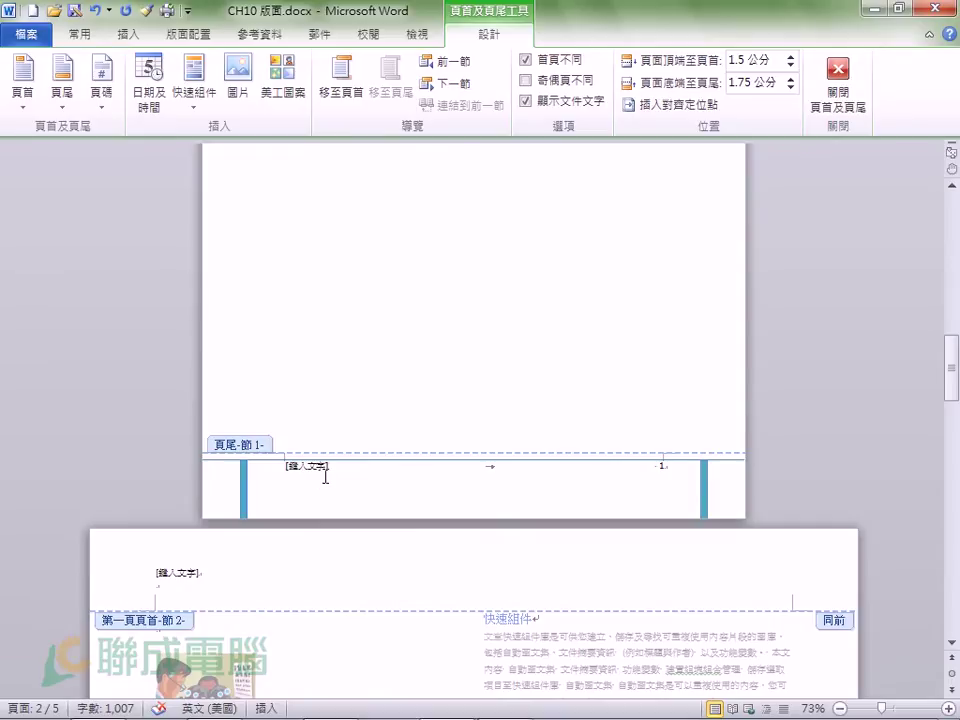
scroll(322, 481, "up", 3)
scroll(322, 481, "down", 2)
scroll(324, 478, "down", 2)
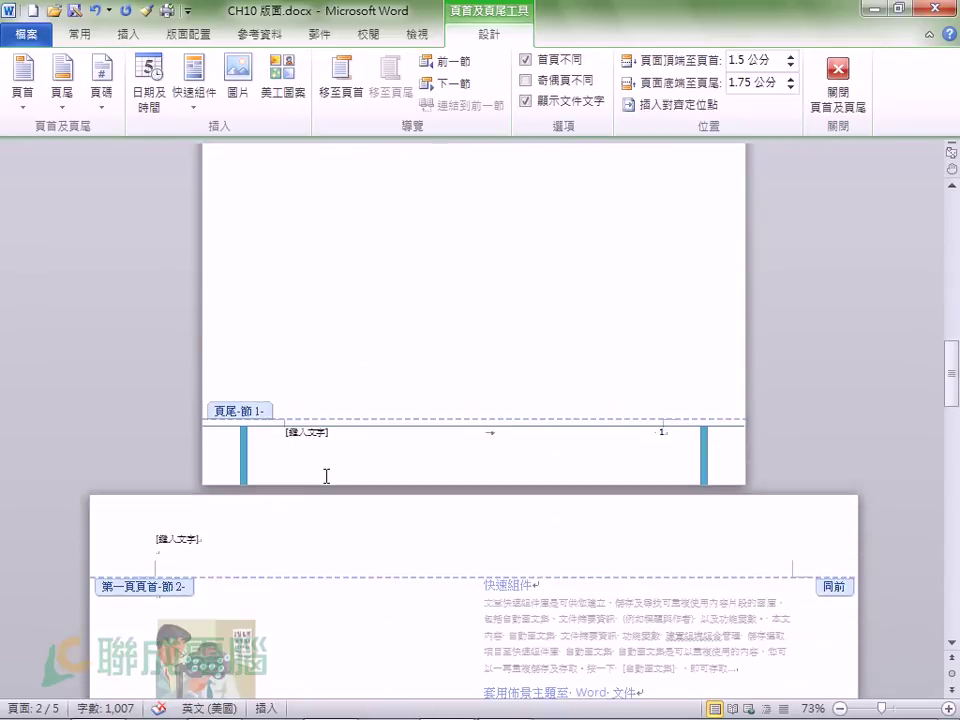
scroll(326, 476, "down", 1)
scroll(327, 480, "down", 2)
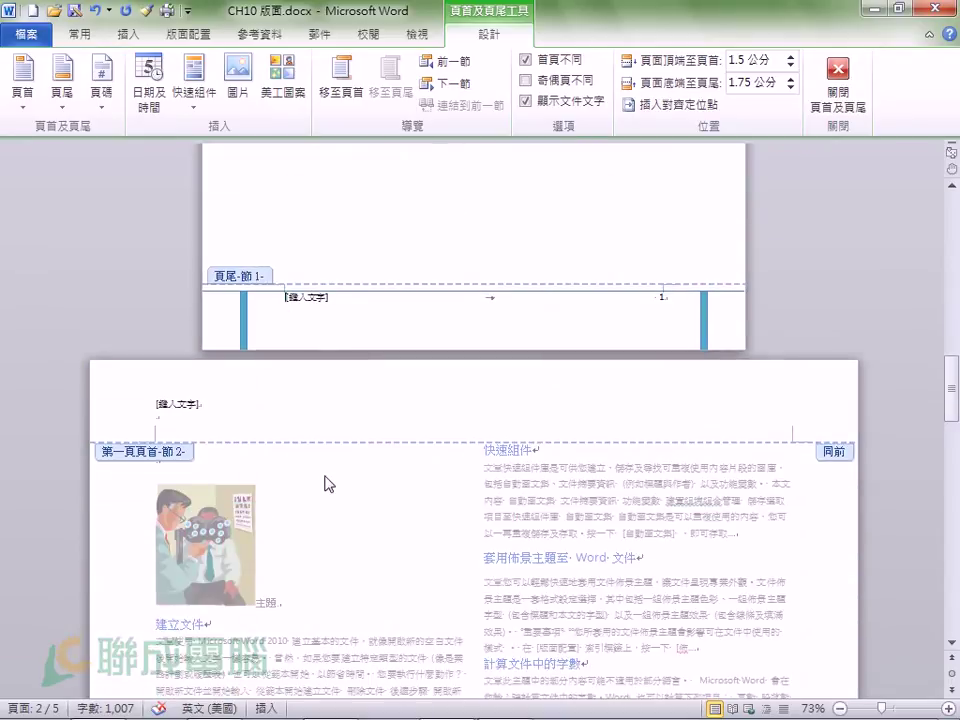
scroll(328, 484, "down", 3)
scroll(316, 476, "down", 3)
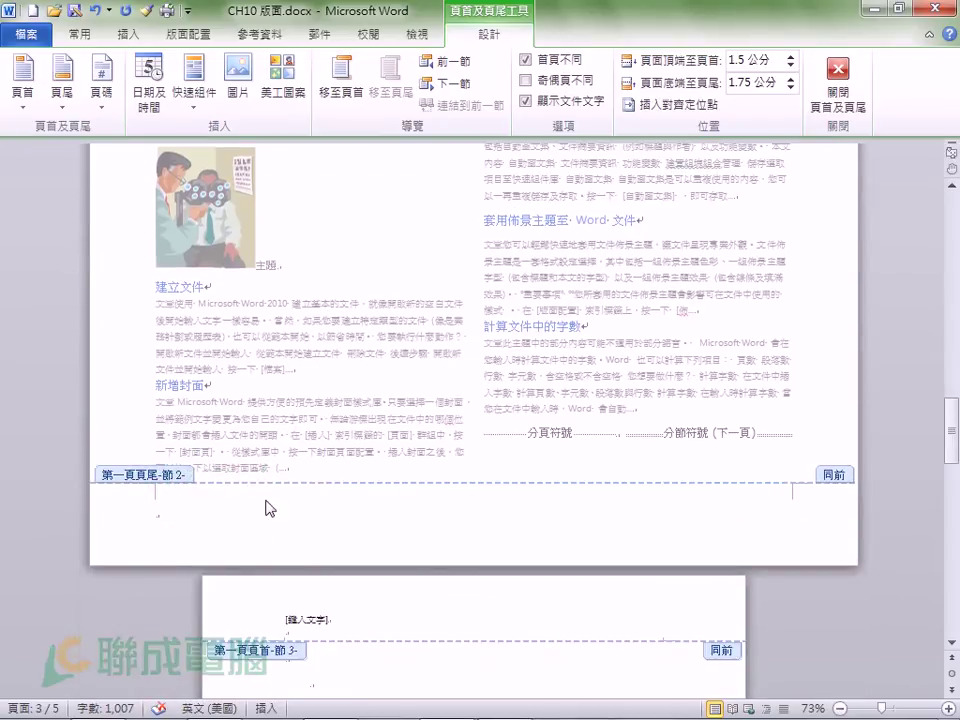
scroll(330, 528, "up", 1)
scroll(332, 520, "up", 2)
scroll(360, 330, "up", 3)
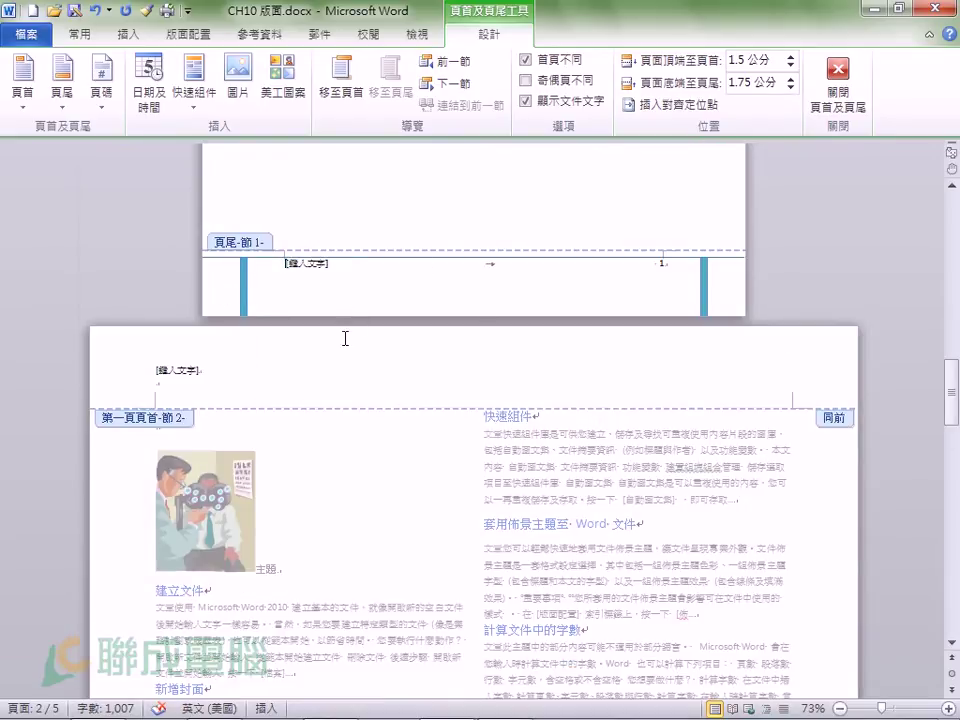
scroll(347, 332, "up", 3)
scroll(320, 478, "up", 3)
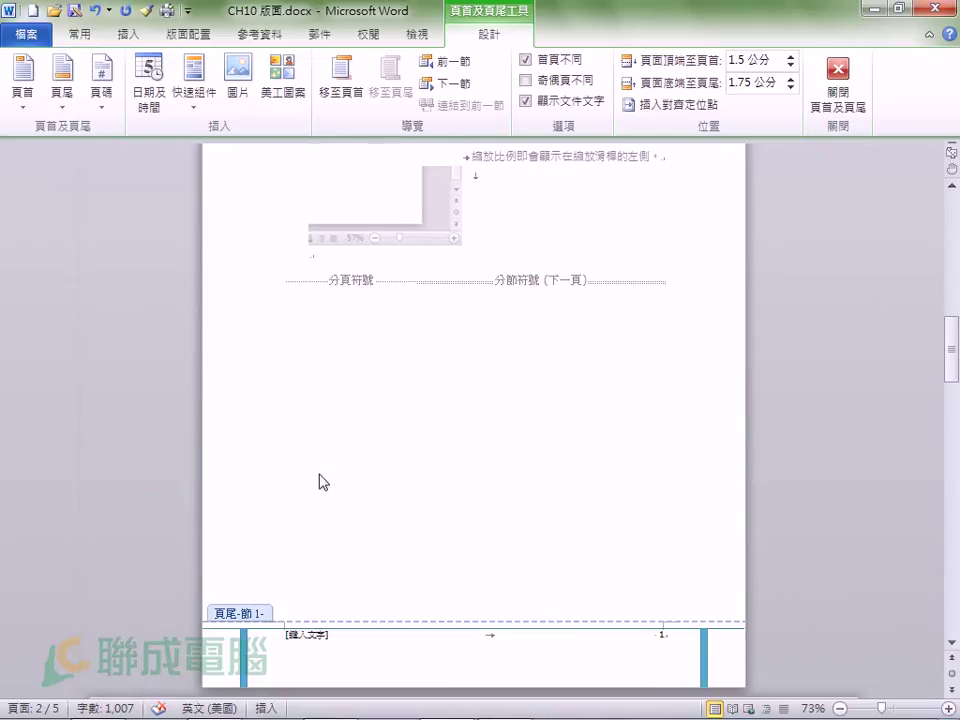
scroll(320, 470, "down", 2)
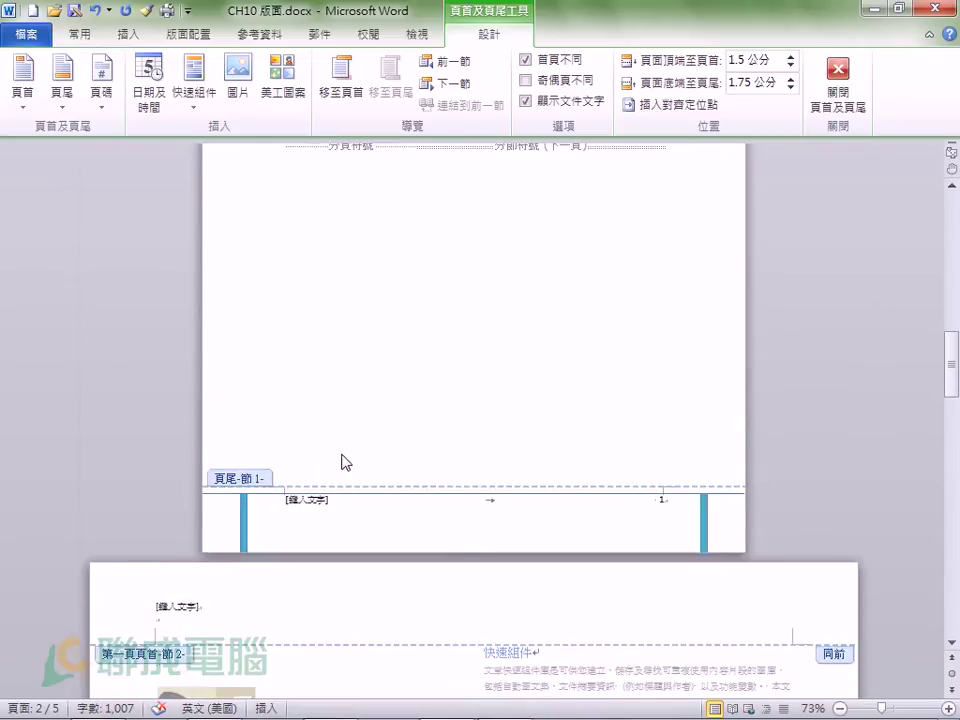
scroll(343, 448, "up", 2)
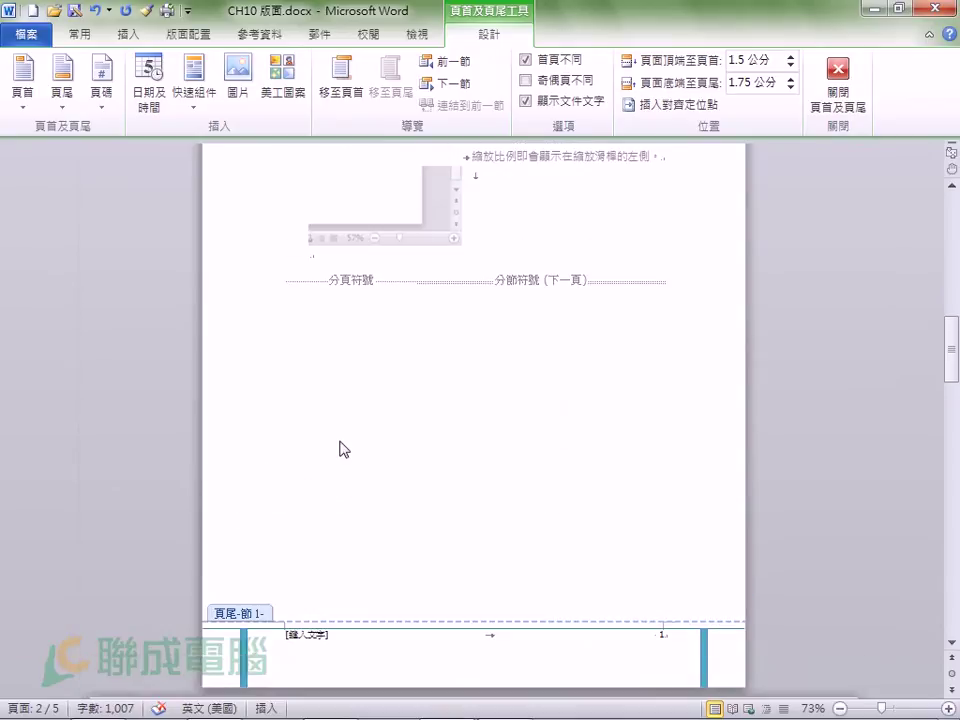
scroll(343, 449, "up", 4)
scroll(343, 448, "up", 3)
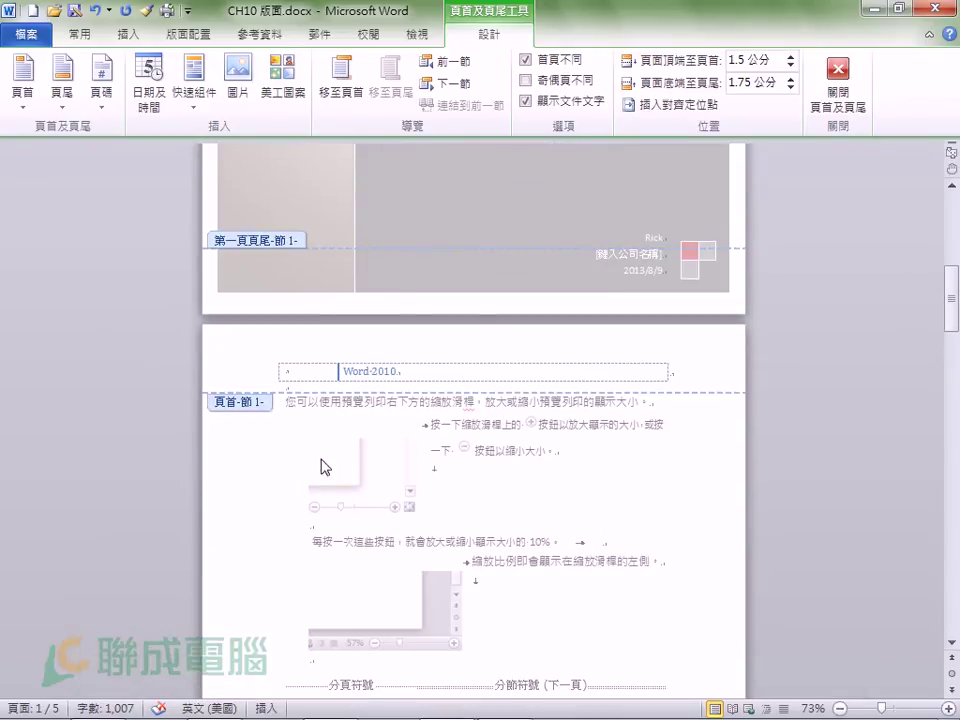
scroll(489, 531, "down", 3)
scroll(485, 520, "down", 3)
scroll(485, 520, "down", 2)
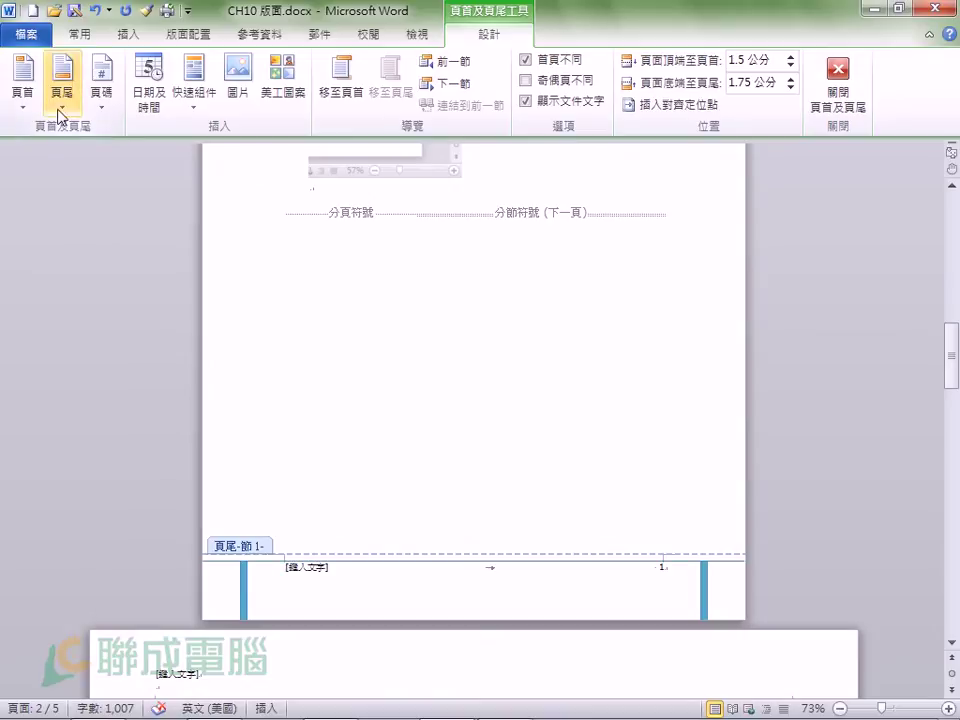
- Select the footer's page number 1 and open the 頁碼格式 (Format Page Numbers) dialog
double_click(663, 569)
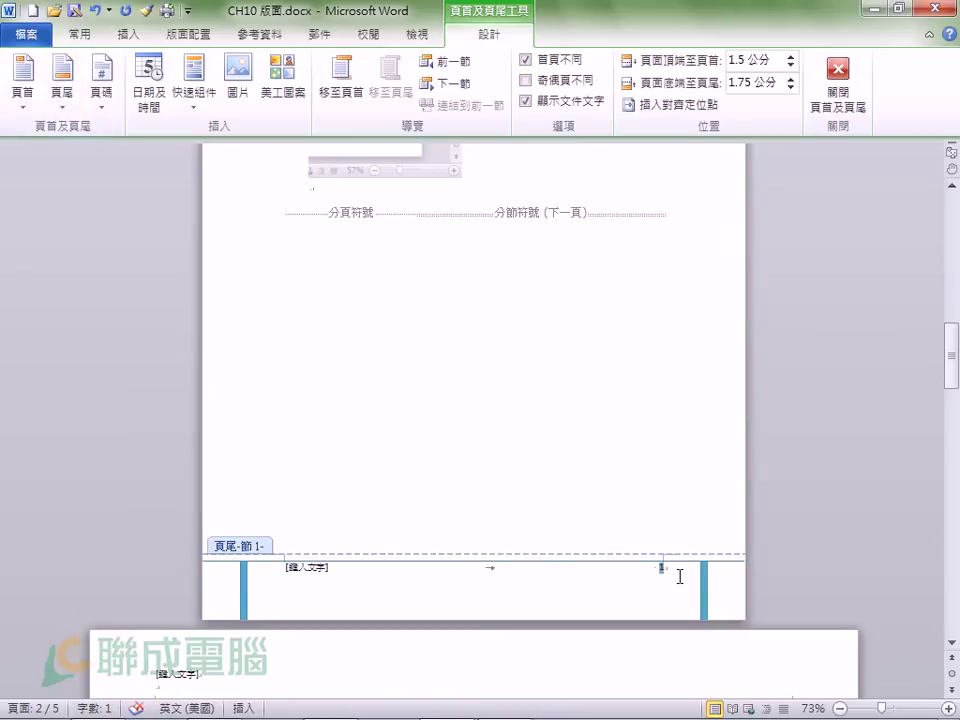
left_click(60, 90)
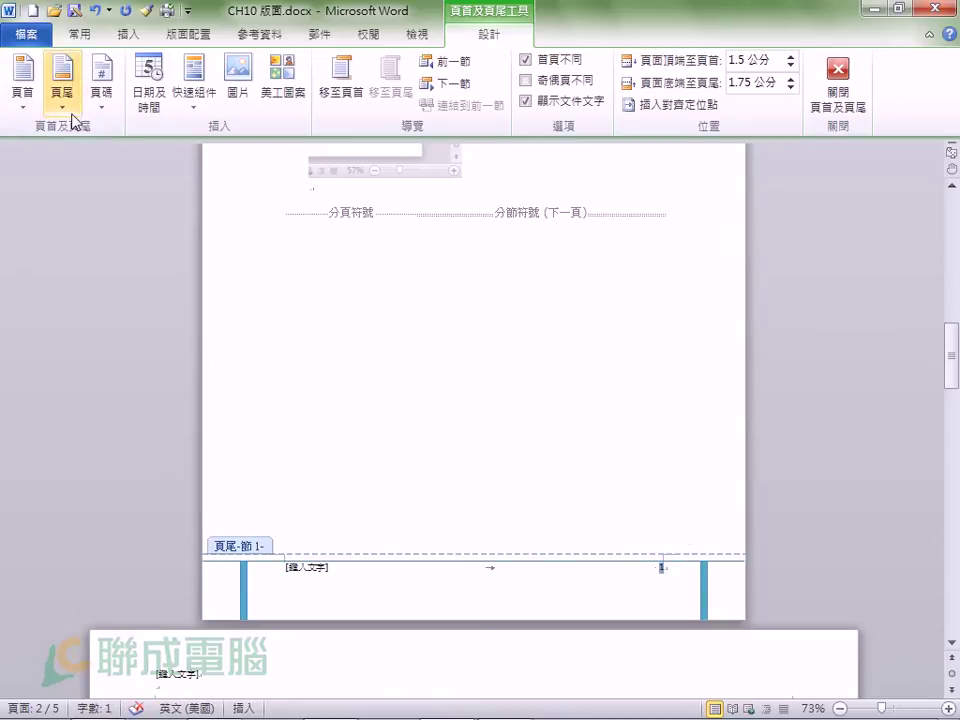
left_click(57, 90)
left_click(56, 90)
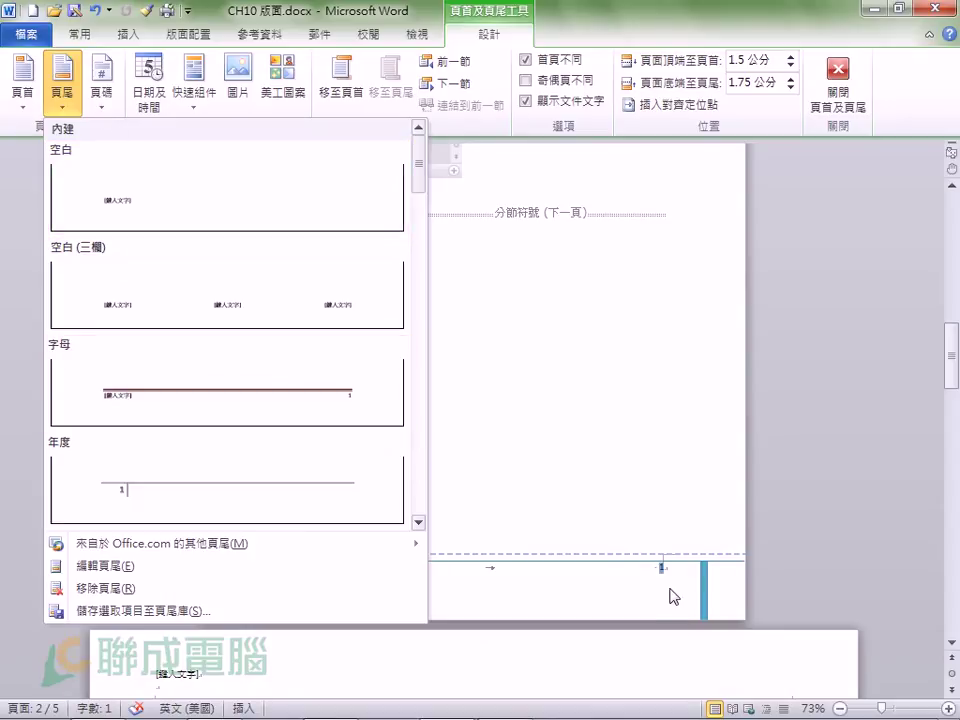
left_click(669, 578)
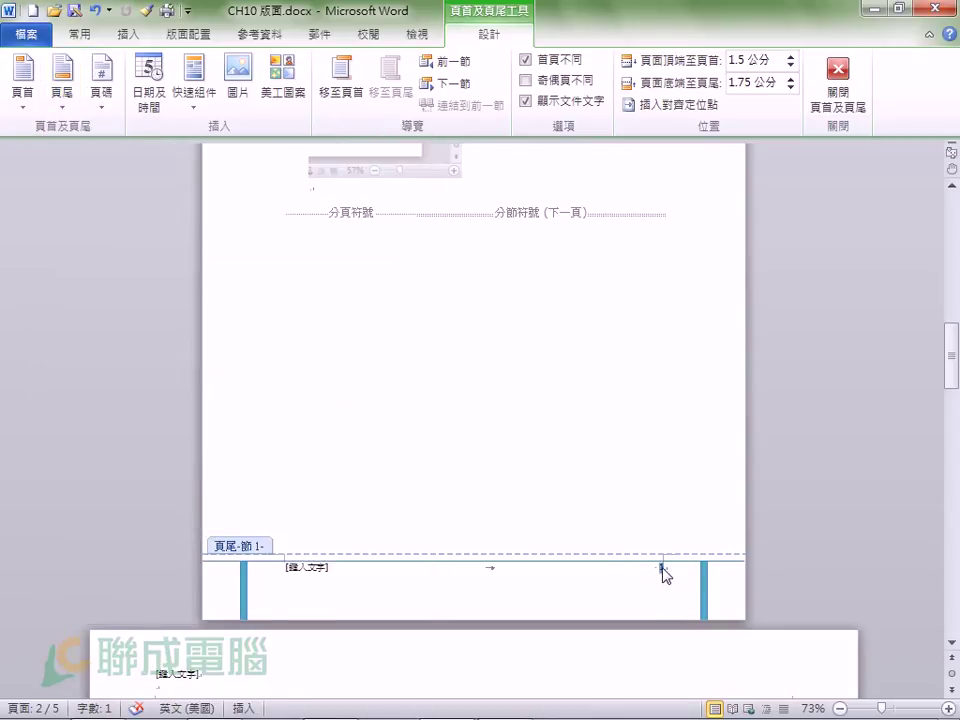
left_click(110, 115)
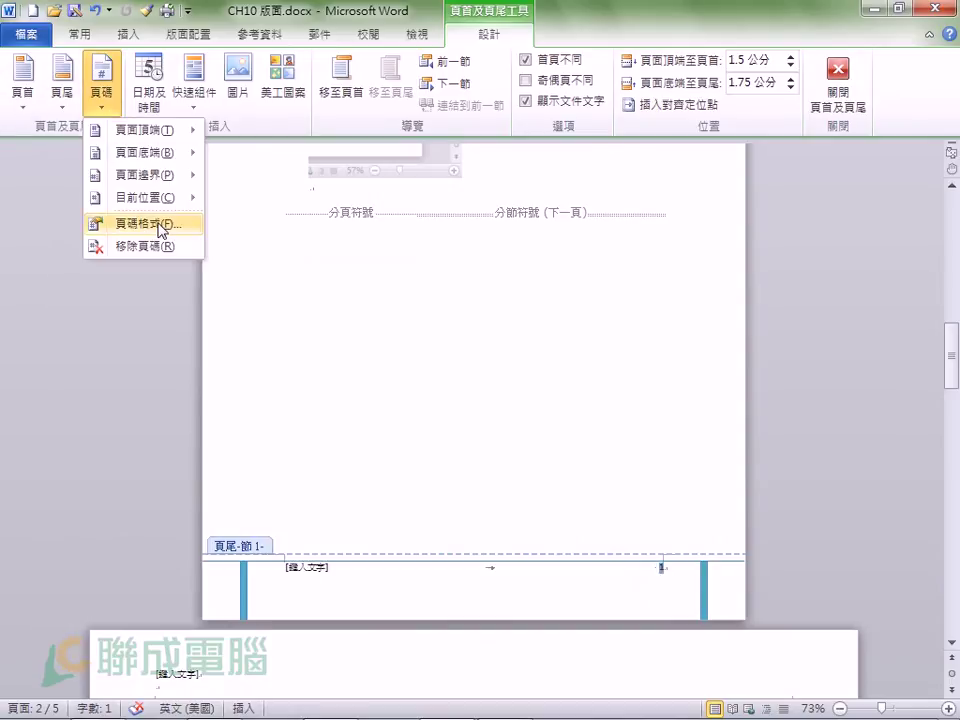
mouse_move(150, 152)
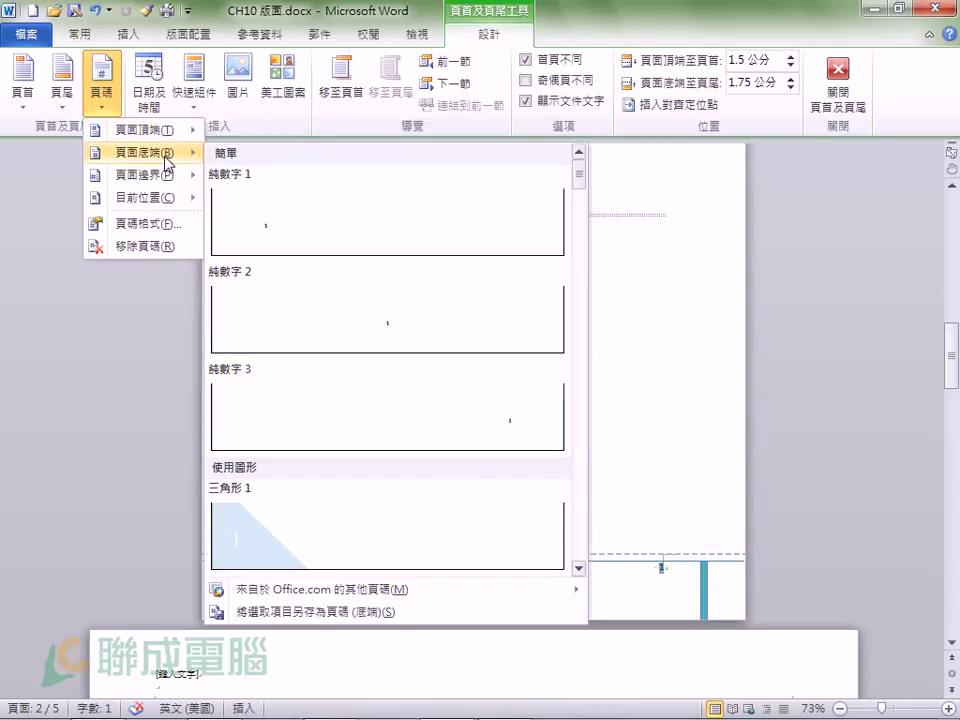
left_click(157, 224)
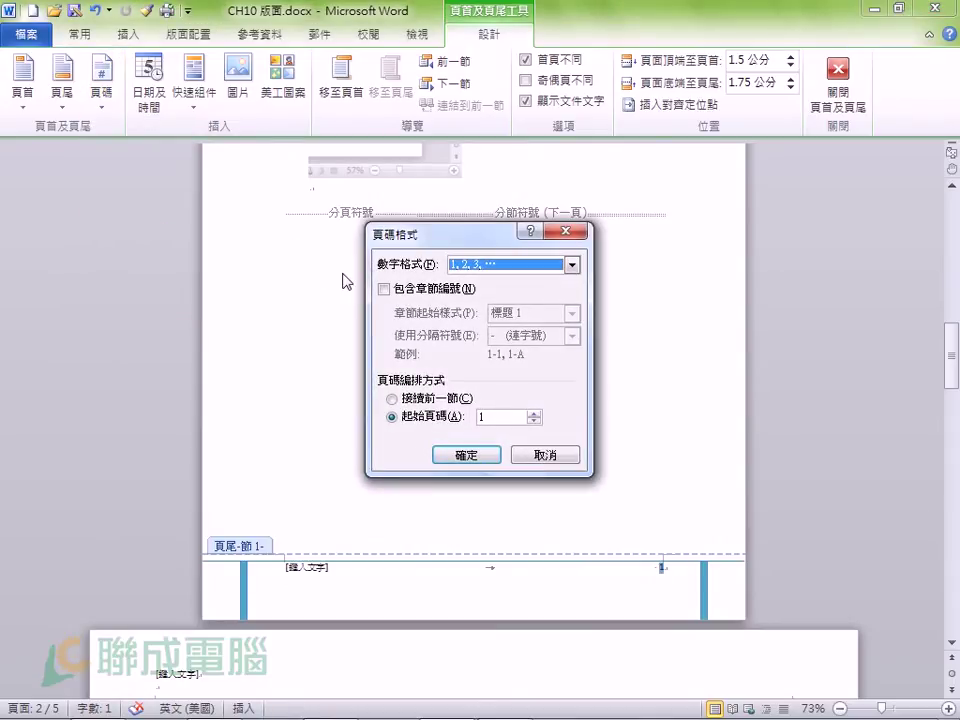
- Choose the I, II, III, … number format so numbering starts at I
left_click_drag(463, 245, 469, 430)
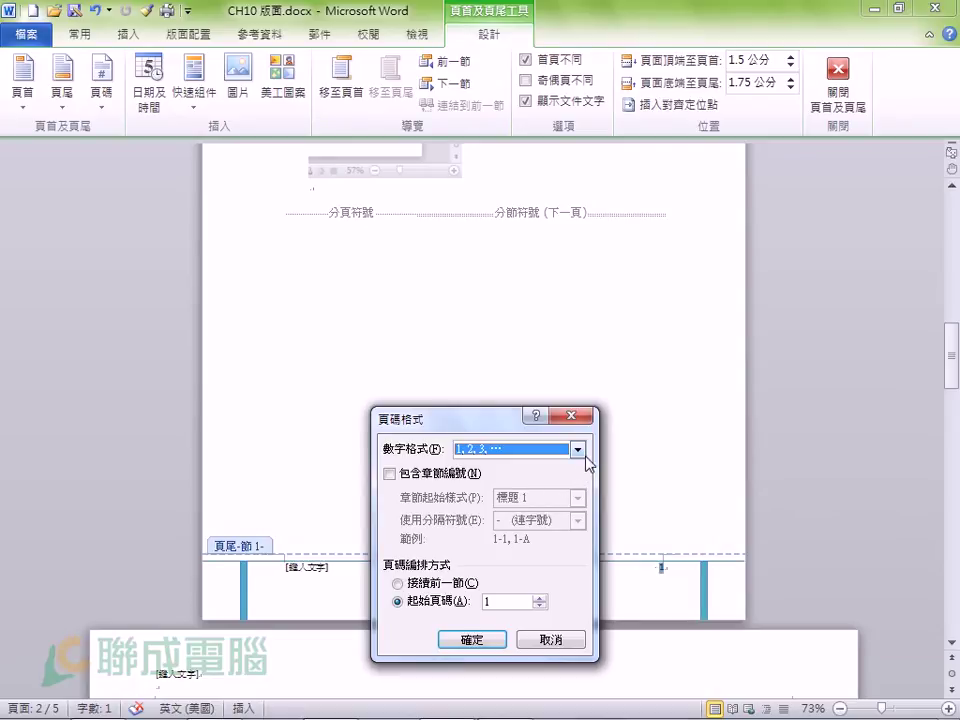
left_click(579, 451)
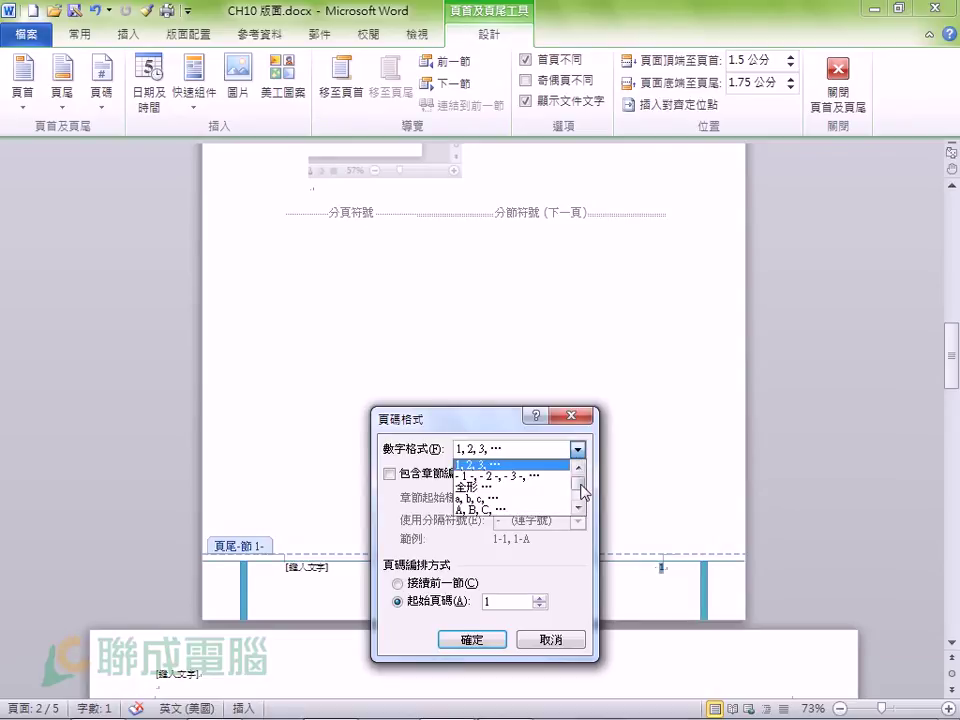
left_click_drag(581, 488, 582, 493)
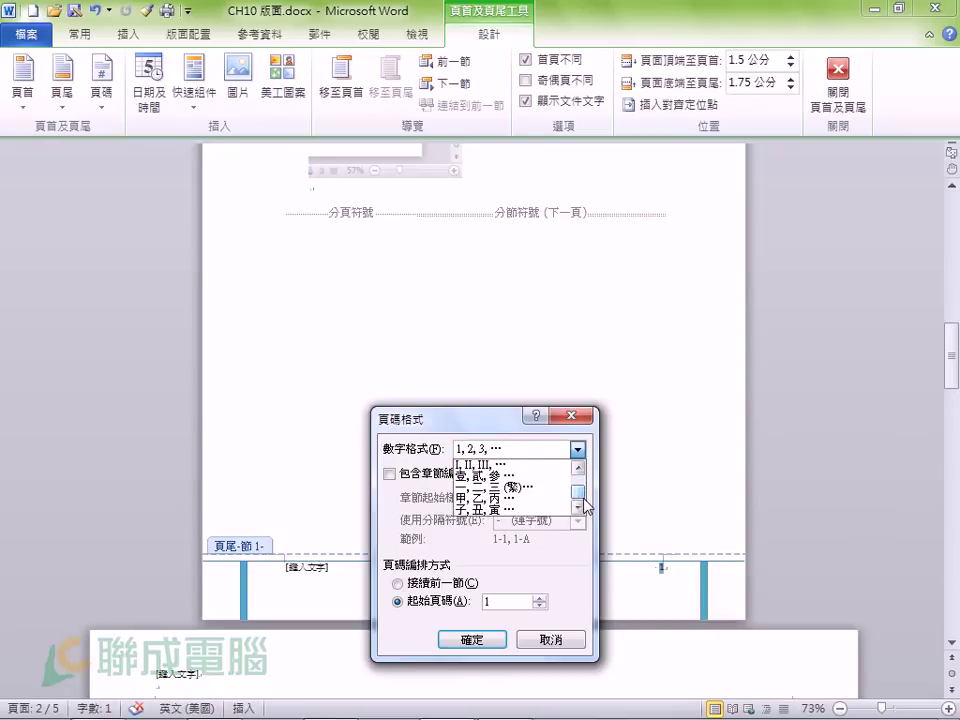
scroll(555, 522, "down", 1)
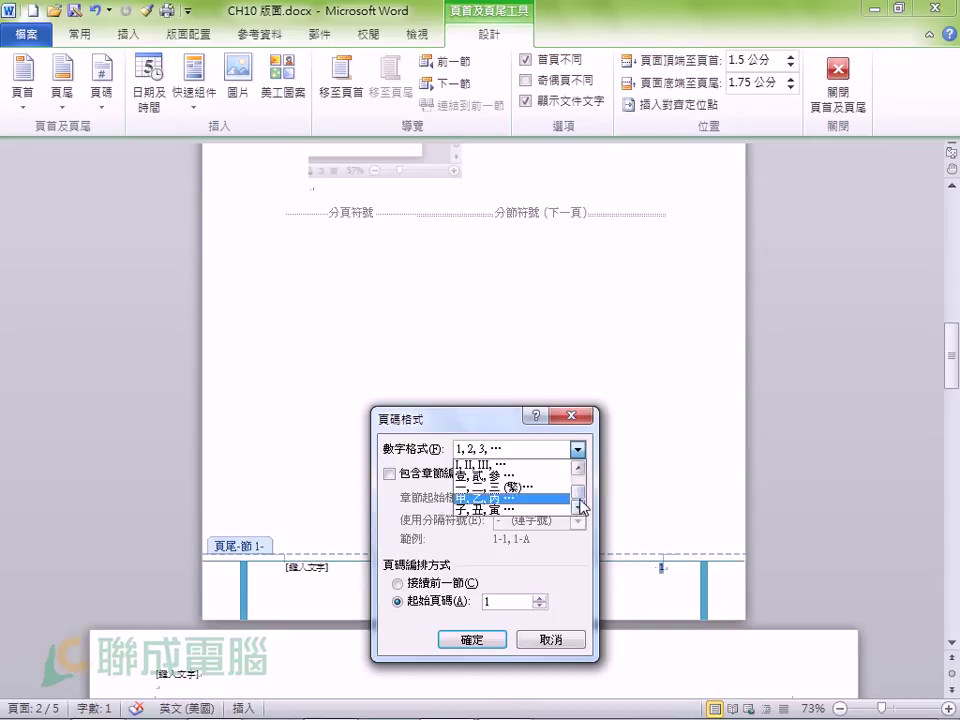
left_click(487, 464)
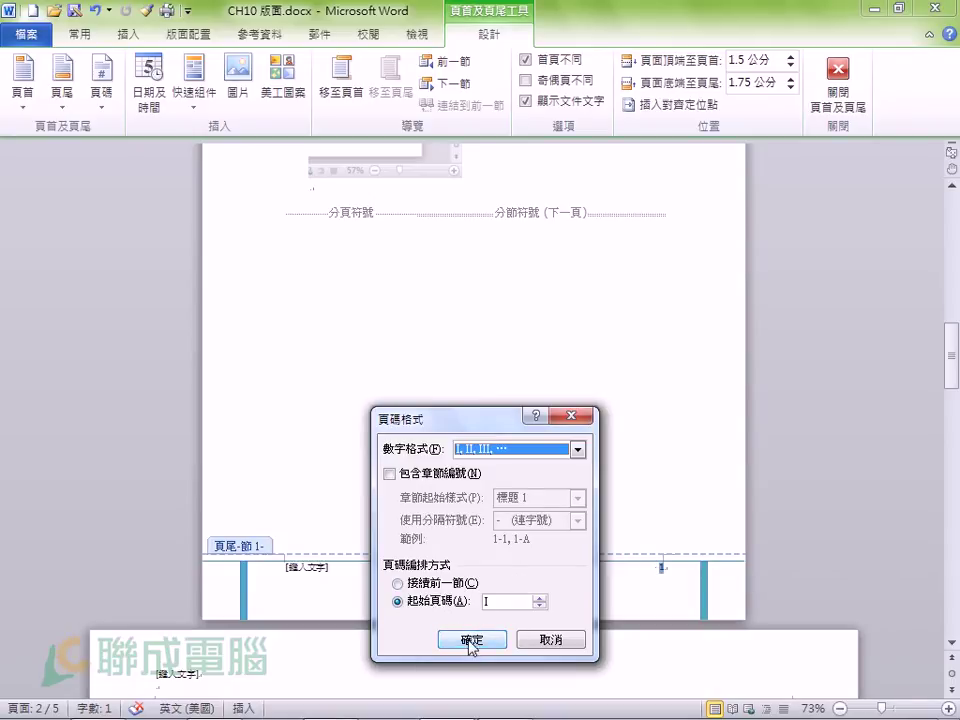
- Confirm the Roman-numeral page number format and scroll down to the footer
left_click(472, 643)
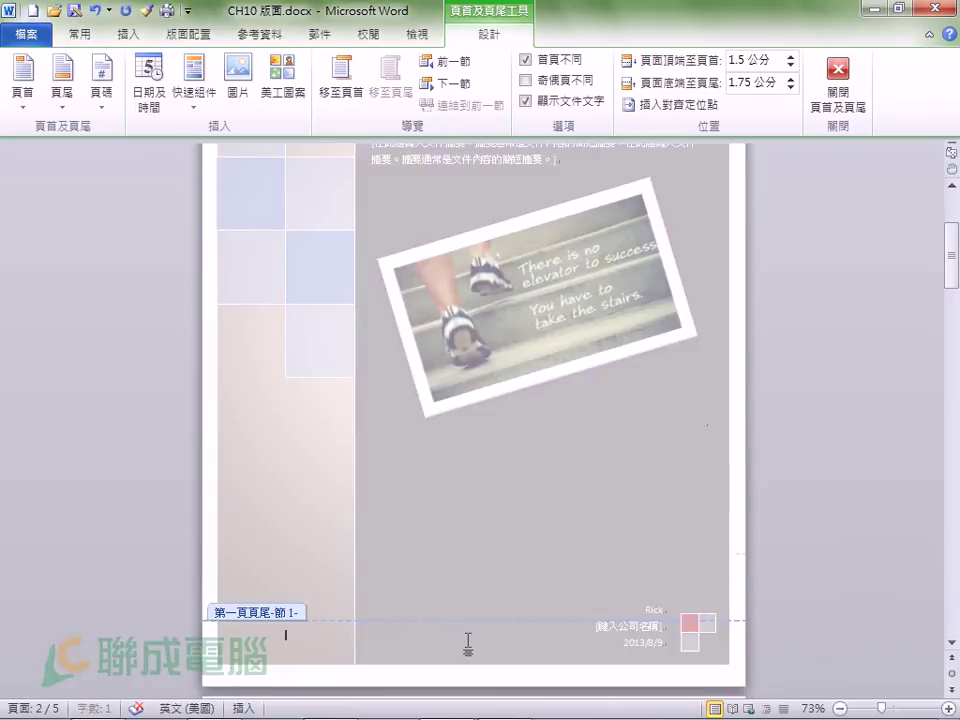
scroll(868, 583, "up", 5)
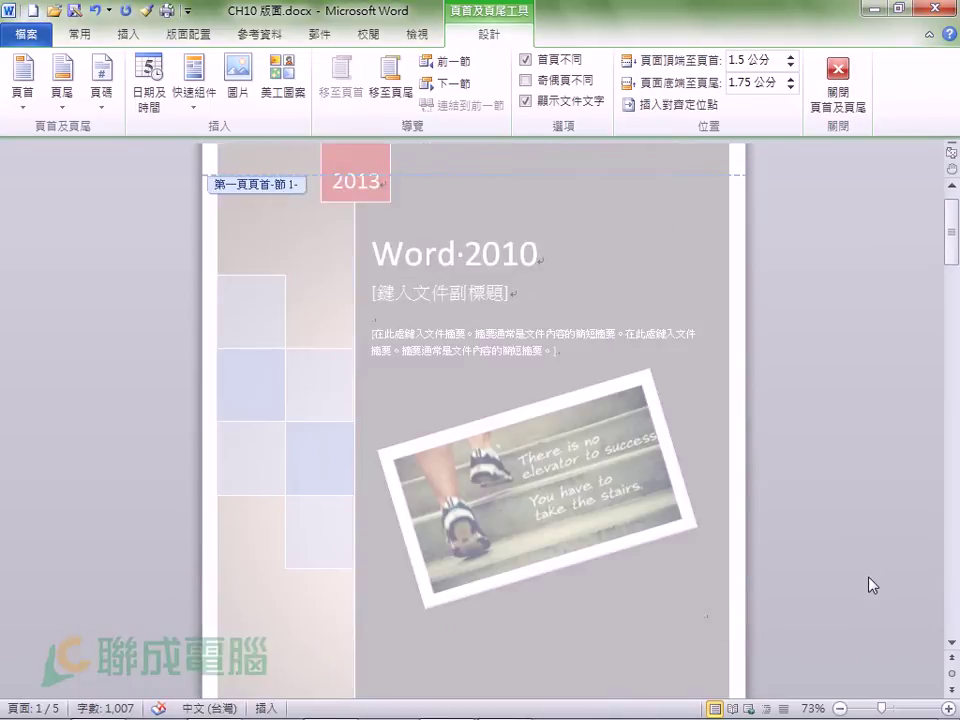
scroll(868, 583, "down", 2)
scroll(868, 583, "down", 5)
scroll(868, 583, "down", 5)
scroll(775, 563, "down", 3)
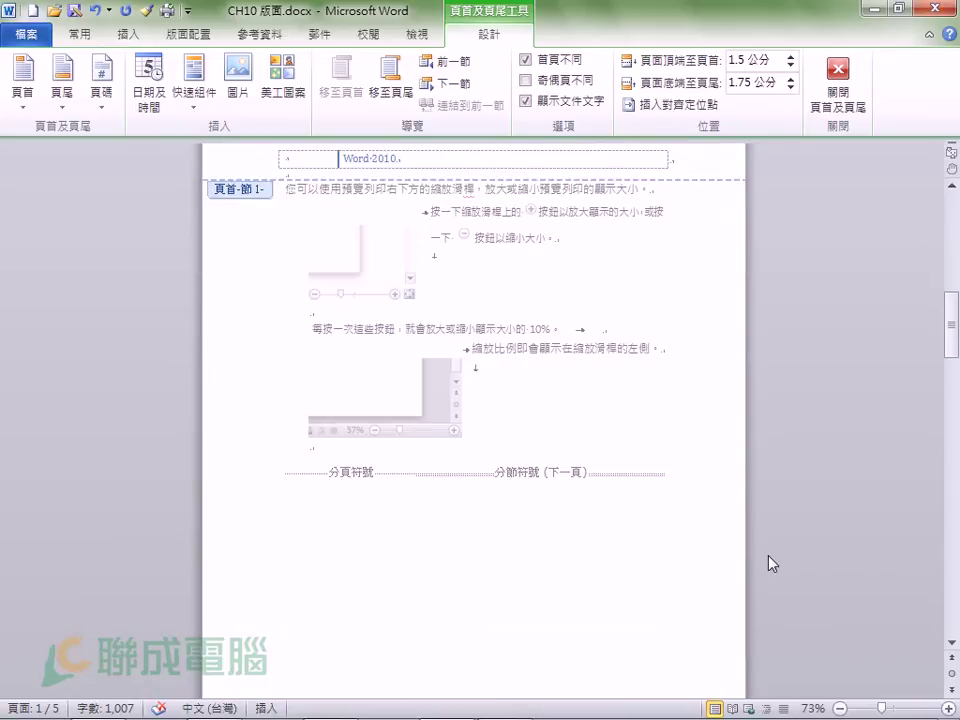
scroll(766, 563, "down", 5)
- Put the cursor in the page-2 footer and zoom the view to 100%
left_click(669, 557)
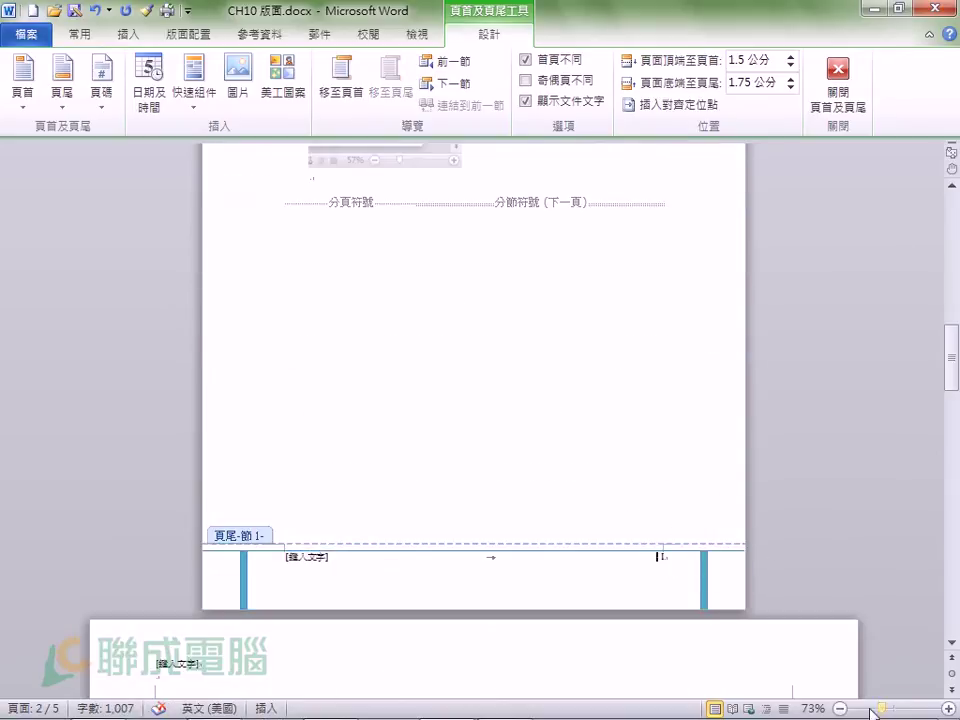
left_click_drag(881, 708, 893, 708)
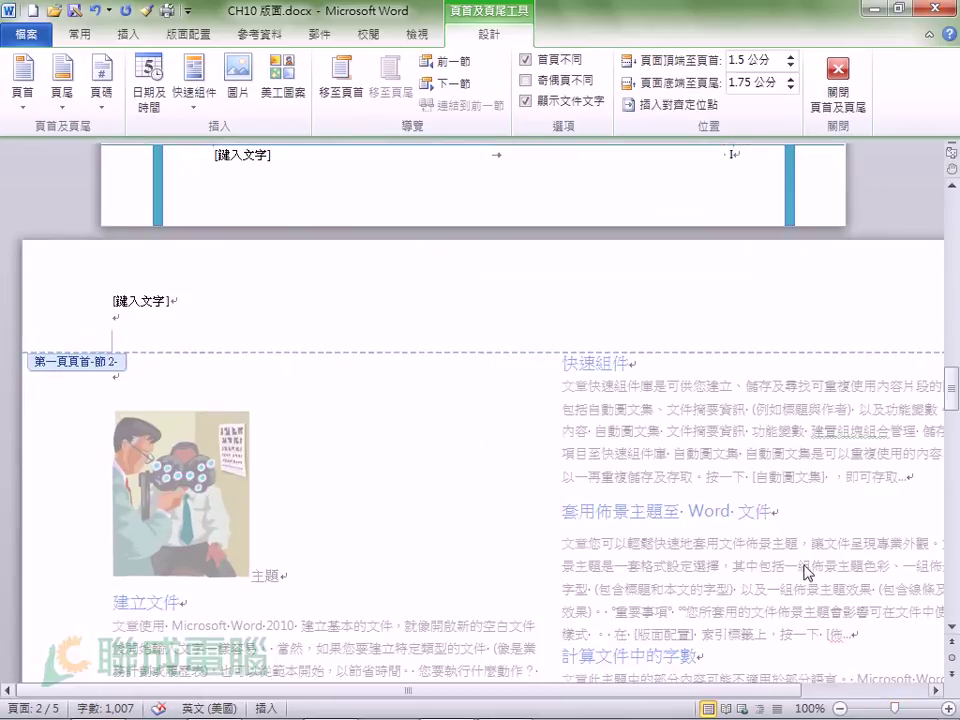
scroll(801, 620, "up", 7)
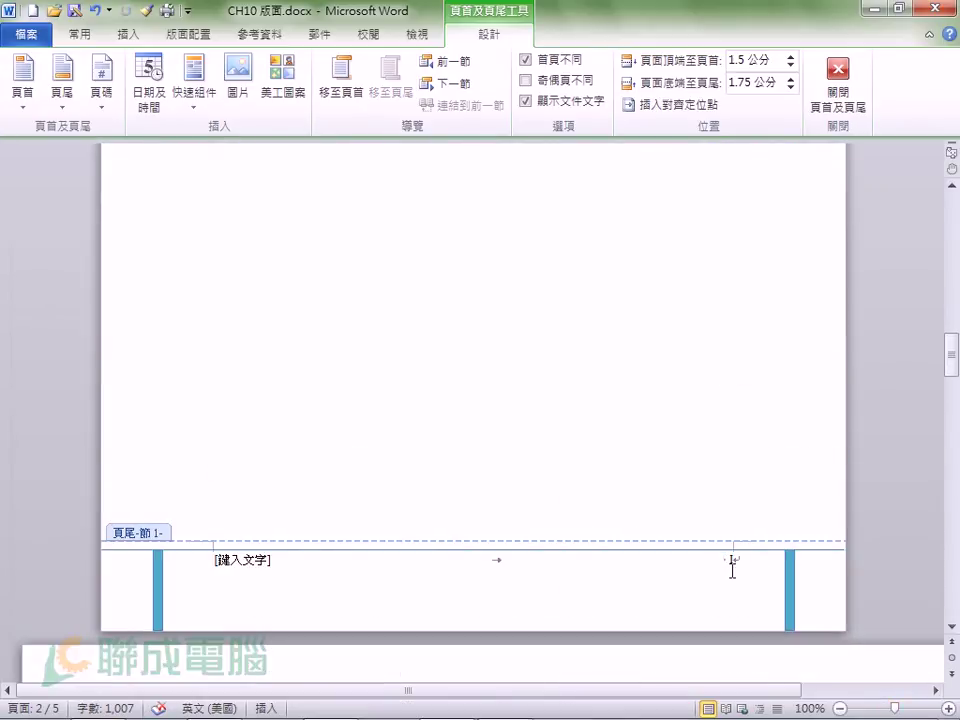
left_click(730, 566)
scroll(386, 590, "up", 5)
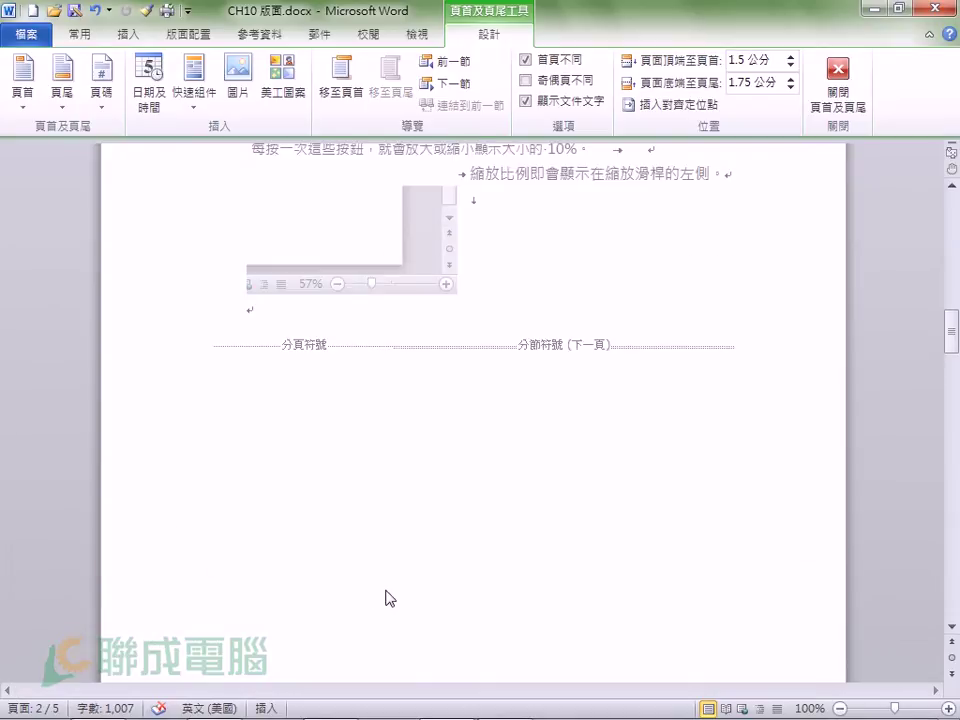
scroll(386, 590, "up", 5)
scroll(386, 590, "up", 5)
scroll(386, 590, "down", 1)
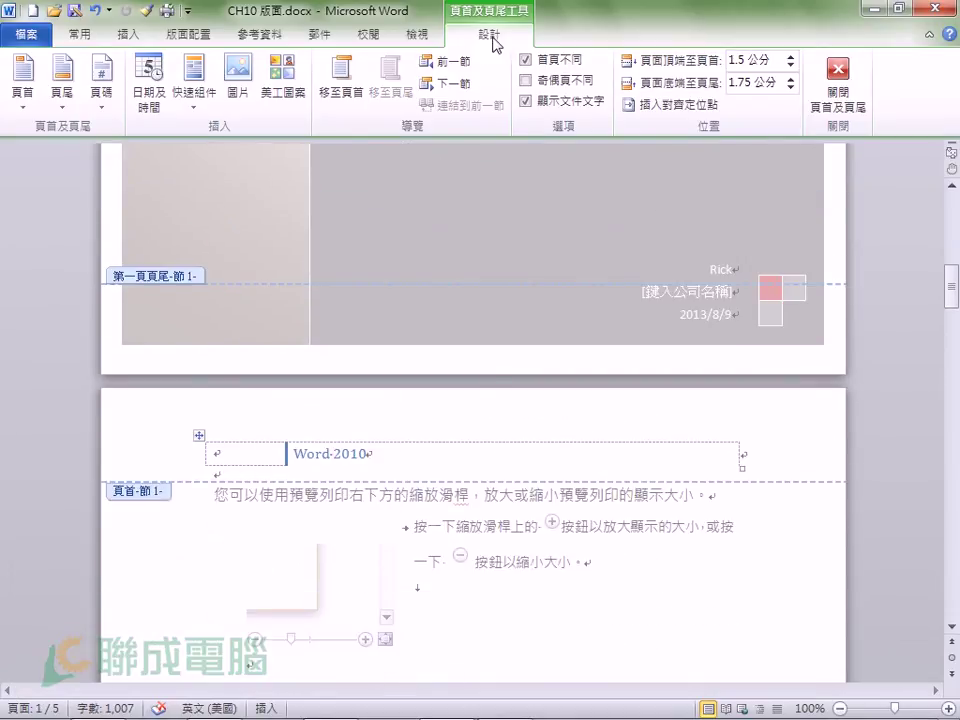
- Insert the date 2013/8/14 in yyyy/m/d format into the header's left cell
left_click(238, 456)
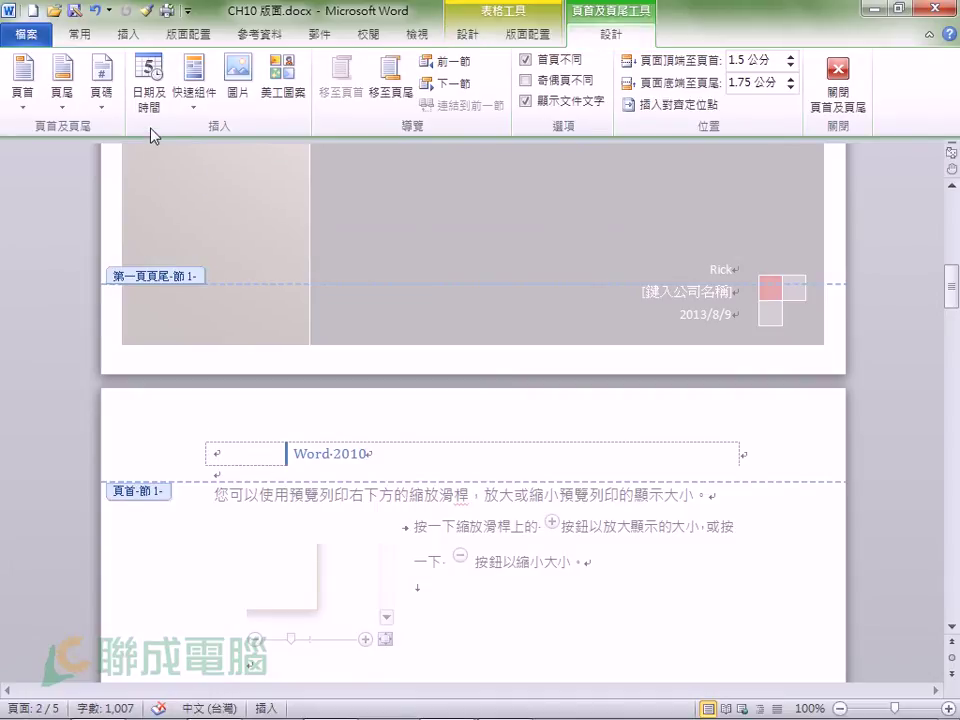
left_click(148, 92)
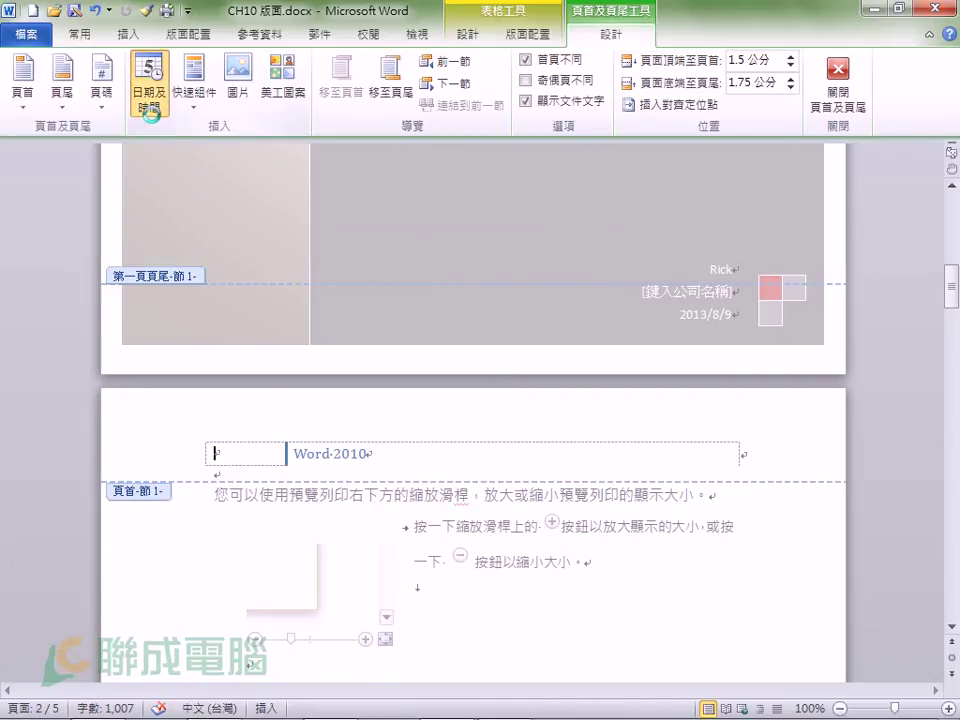
left_click(563, 485)
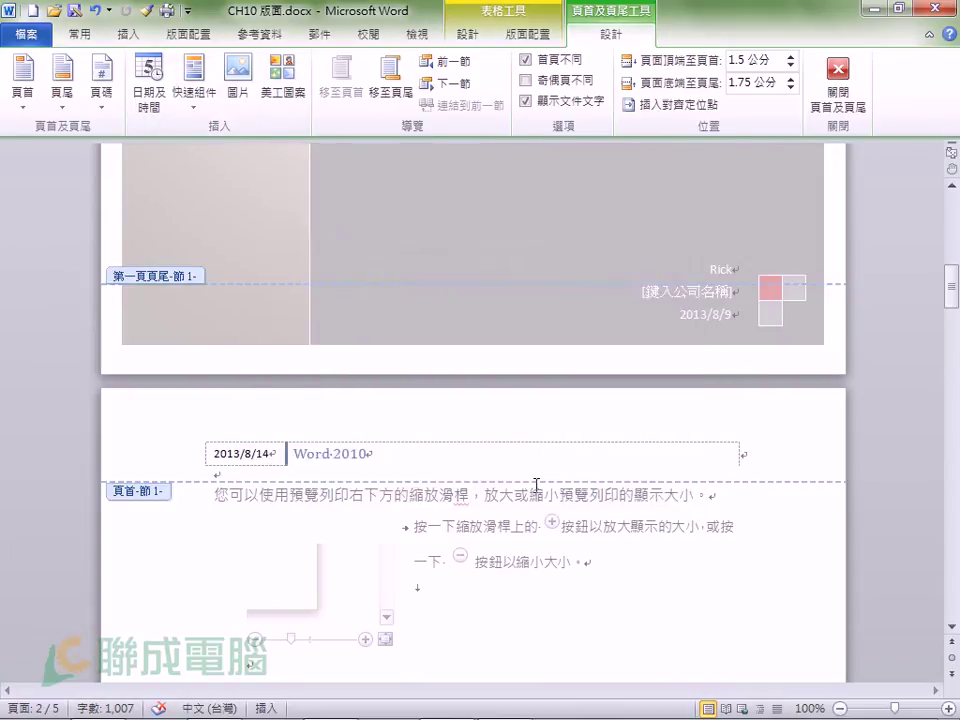
double_click(561, 490)
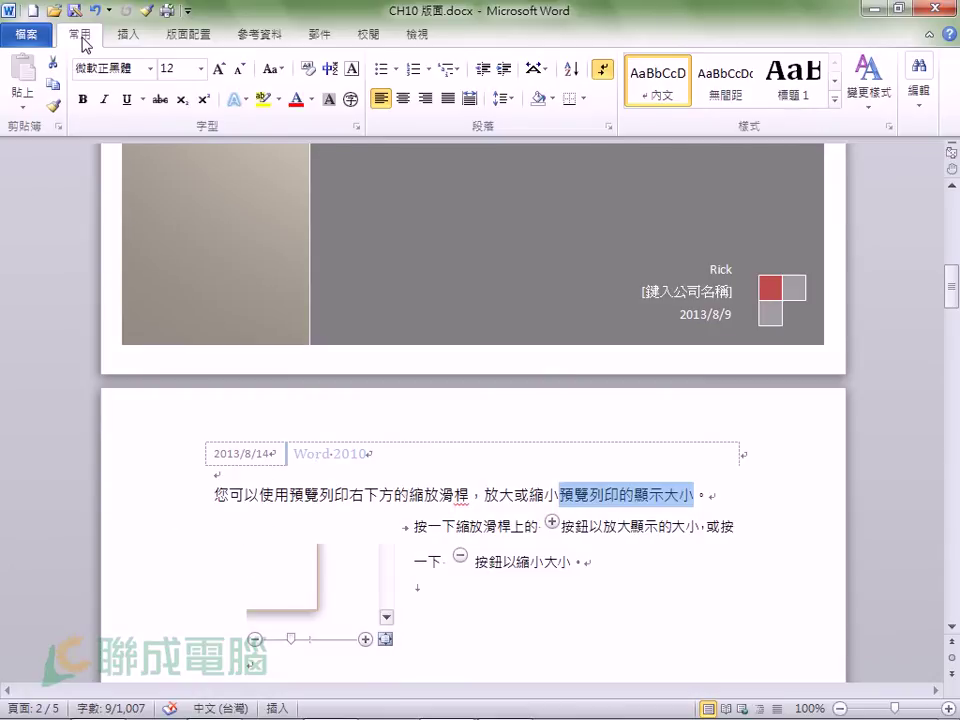
- Reopen the header, select the Word 2010 title, then put the cursor in the 2013/8/14 date
scroll(366, 529, "down", 3)
scroll(366, 531, "down", 3)
scroll(366, 531, "up", 4)
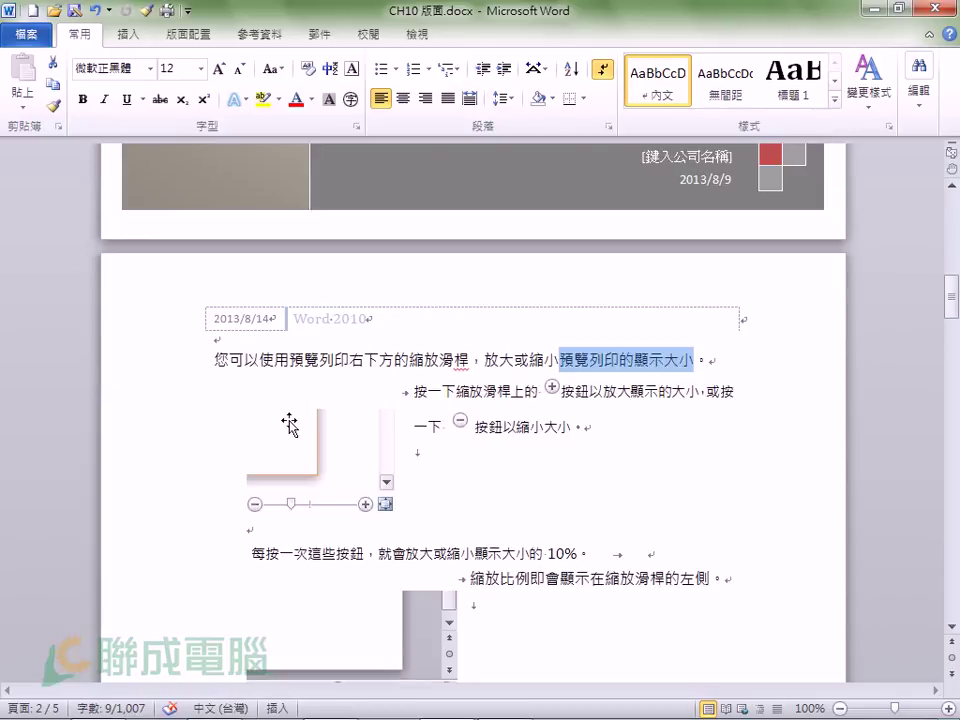
double_click(288, 326)
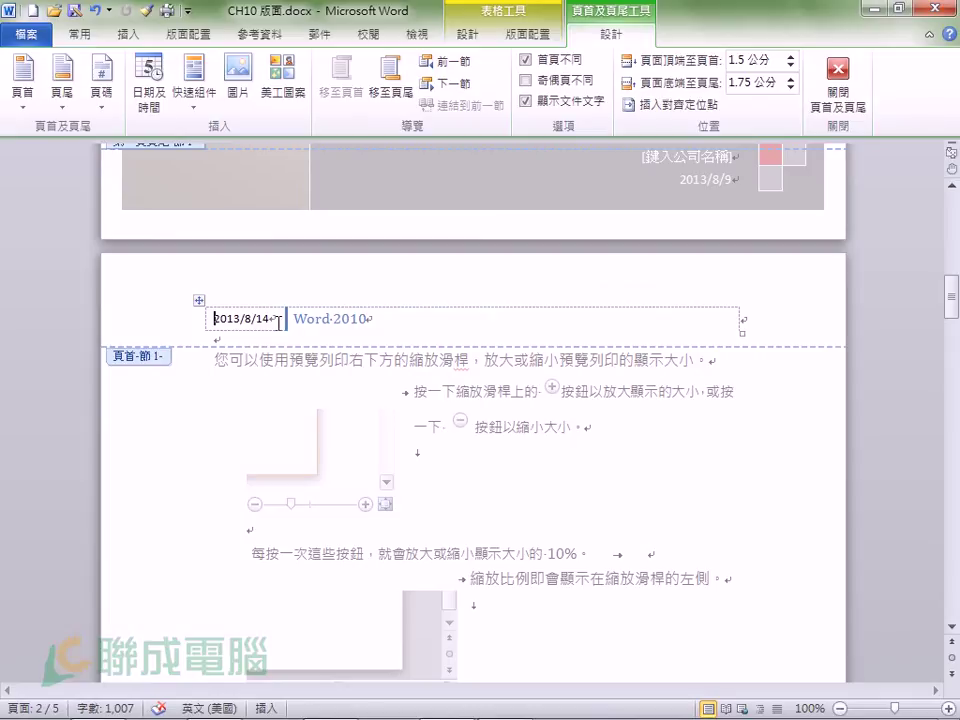
left_click(388, 323)
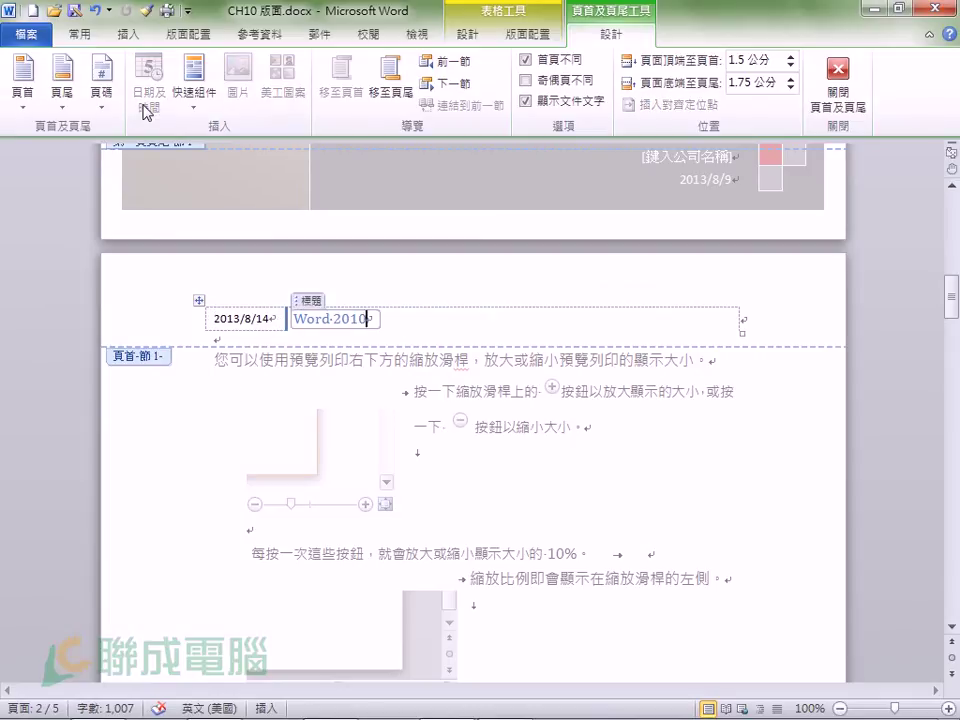
left_click(258, 318)
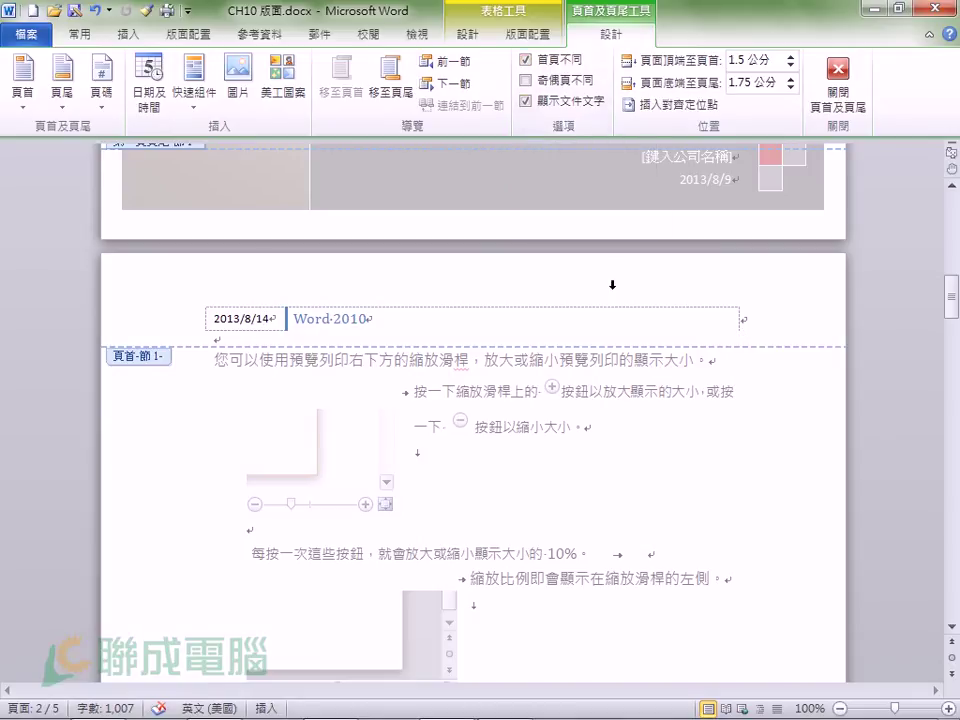
scroll(615, 298, "up", 4)
scroll(615, 298, "up", 6)
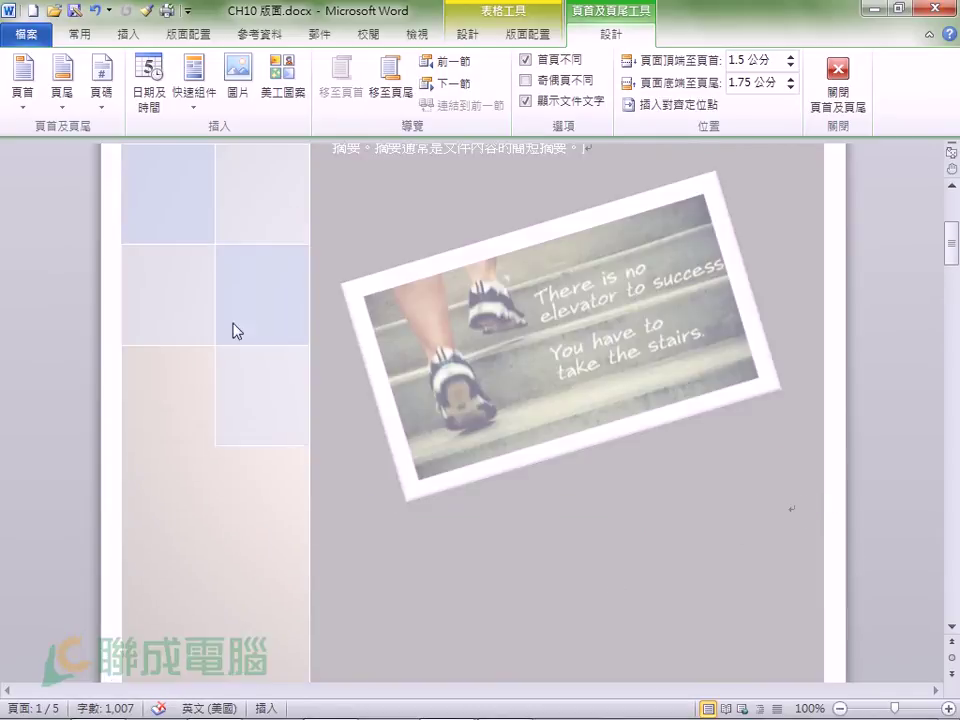
scroll(450, 450, "up", 5)
scroll(452, 452, "up", 2)
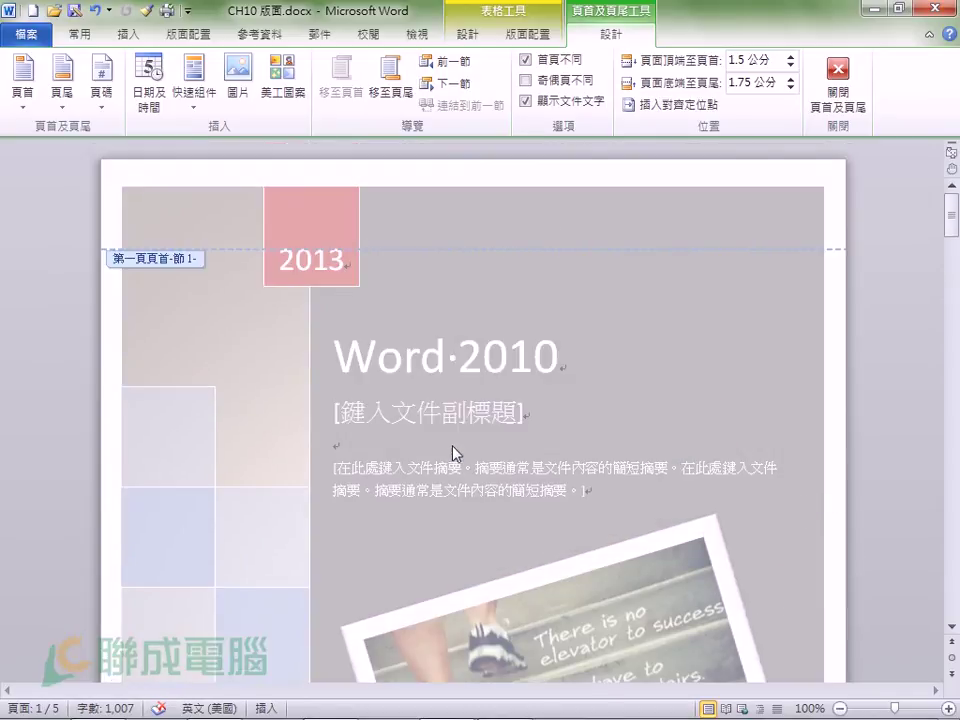
scroll(440, 435, "down", 5)
scroll(437, 428, "down", 2)
scroll(434, 430, "down", 3)
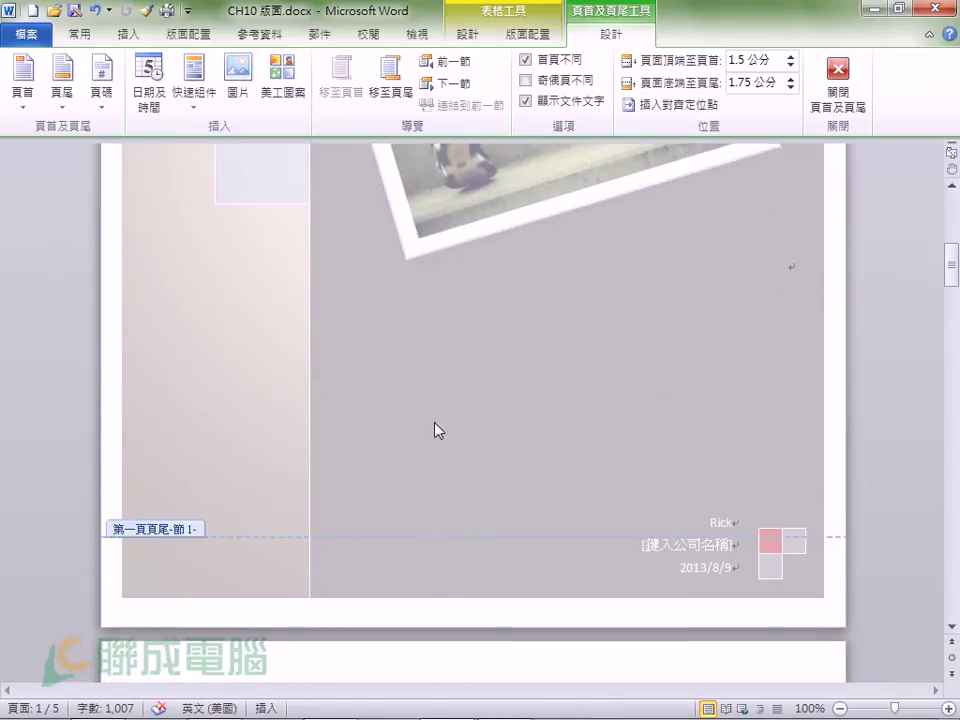
scroll(434, 430, "down", 3)
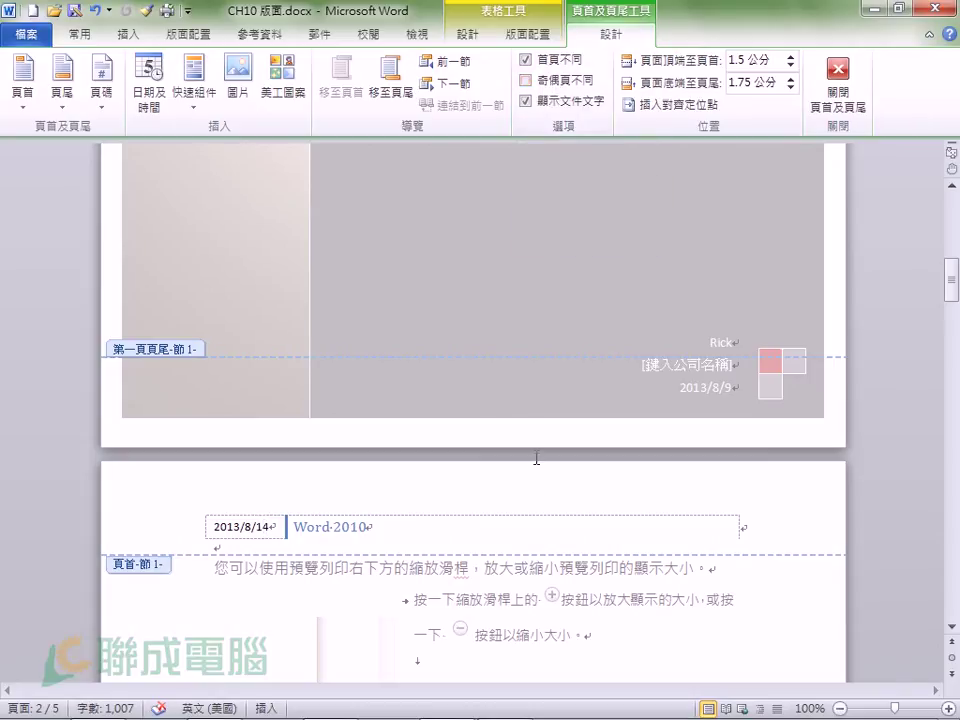
scroll(536, 460, "down", 5)
scroll(536, 462, "down", 4)
scroll(537, 461, "down", 5)
scroll(510, 462, "down", 2)
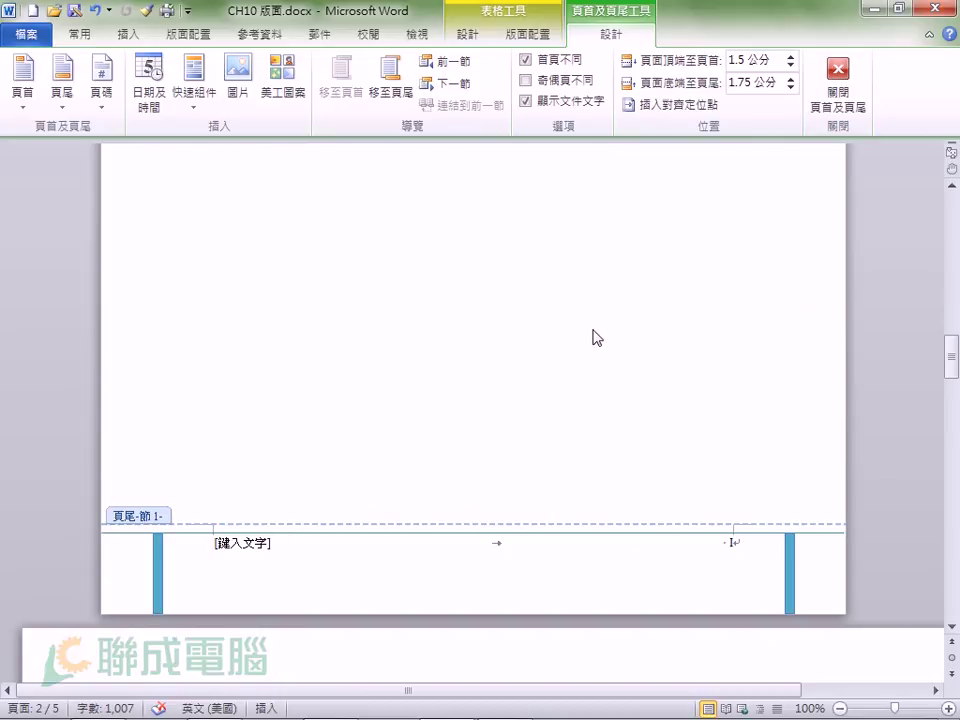
scroll(596, 337, "up", 3)
scroll(422, 332, "up", 1)
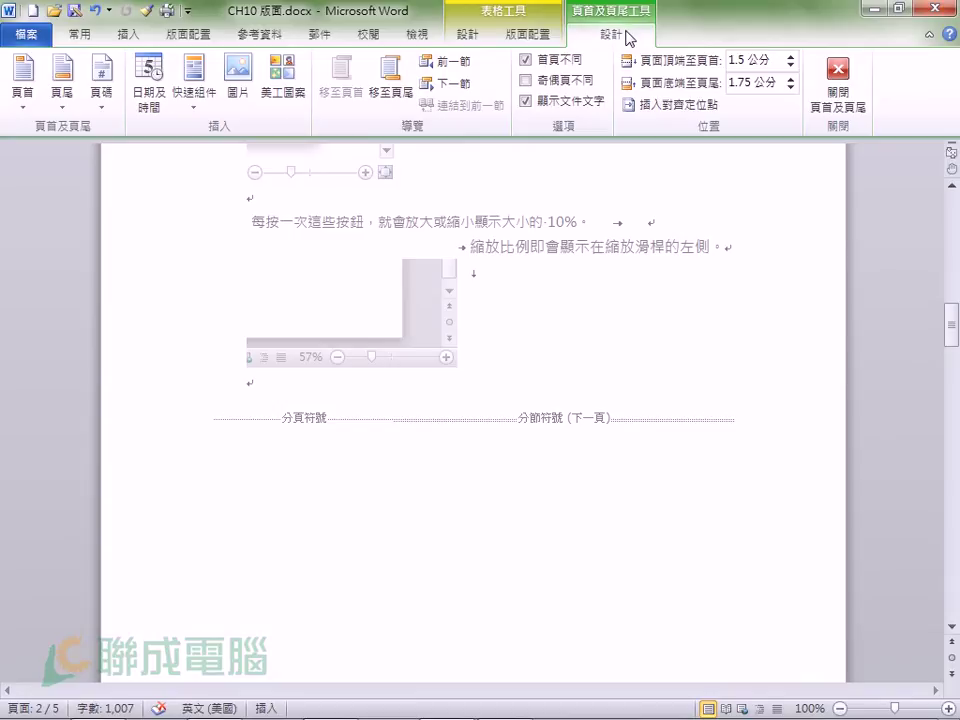
scroll(557, 356, "up", 3)
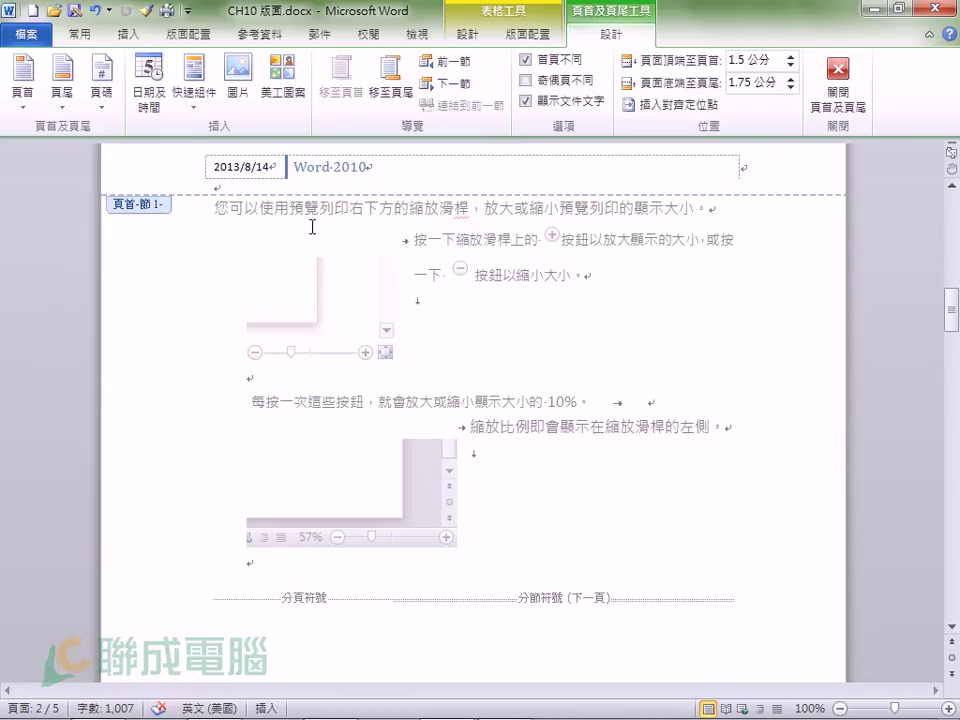
scroll(439, 343, "up", 2)
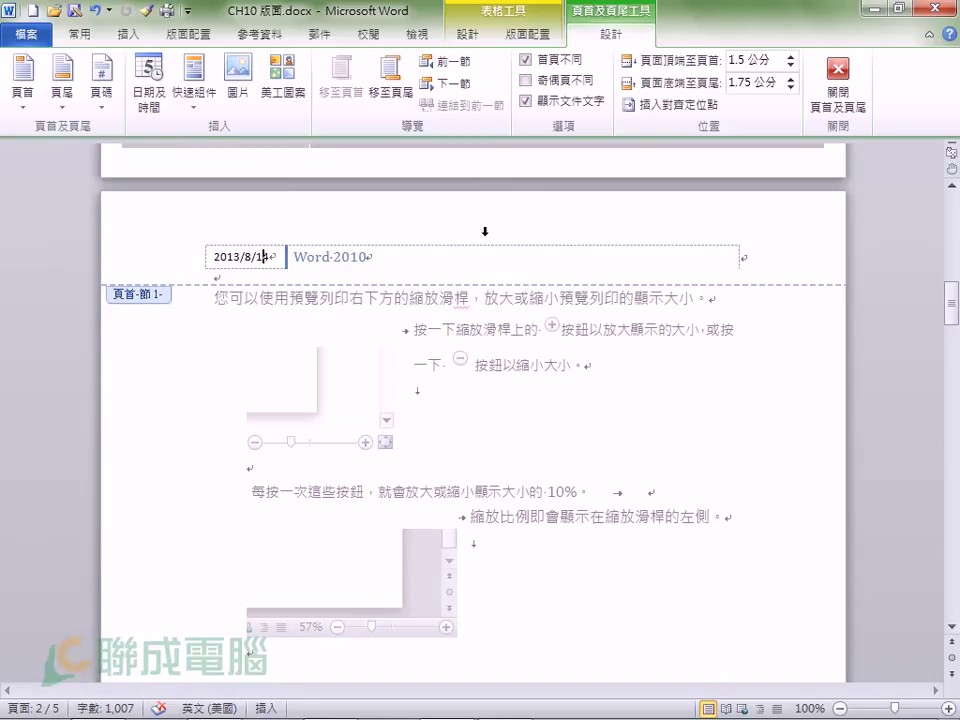
- Close Header and Footer editing and return to the page 2 body text
left_click(846, 104)
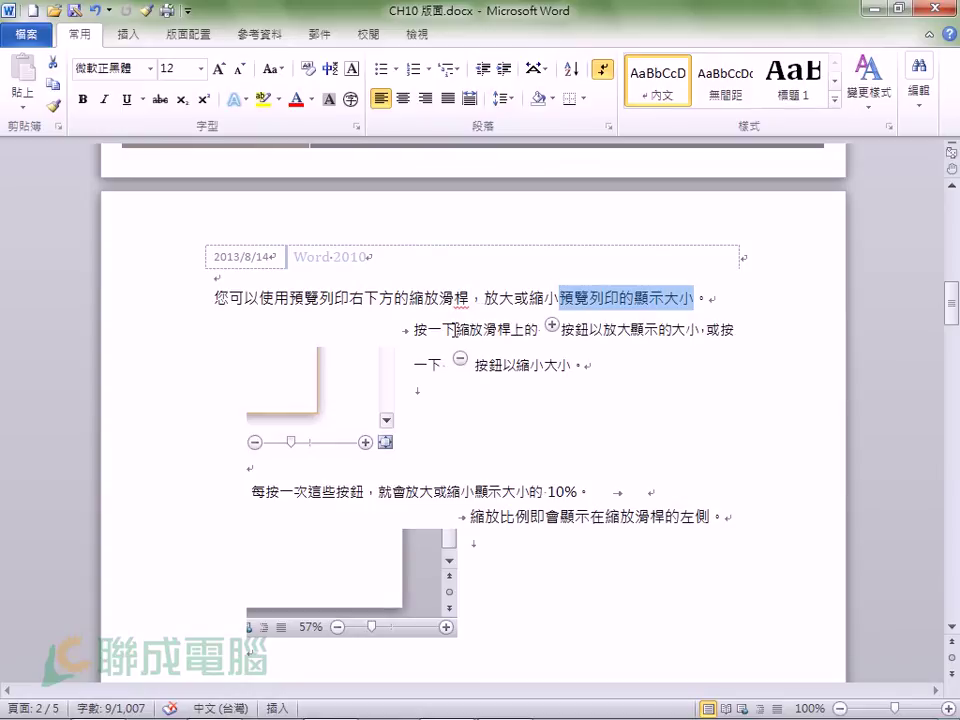
left_click(482, 300)
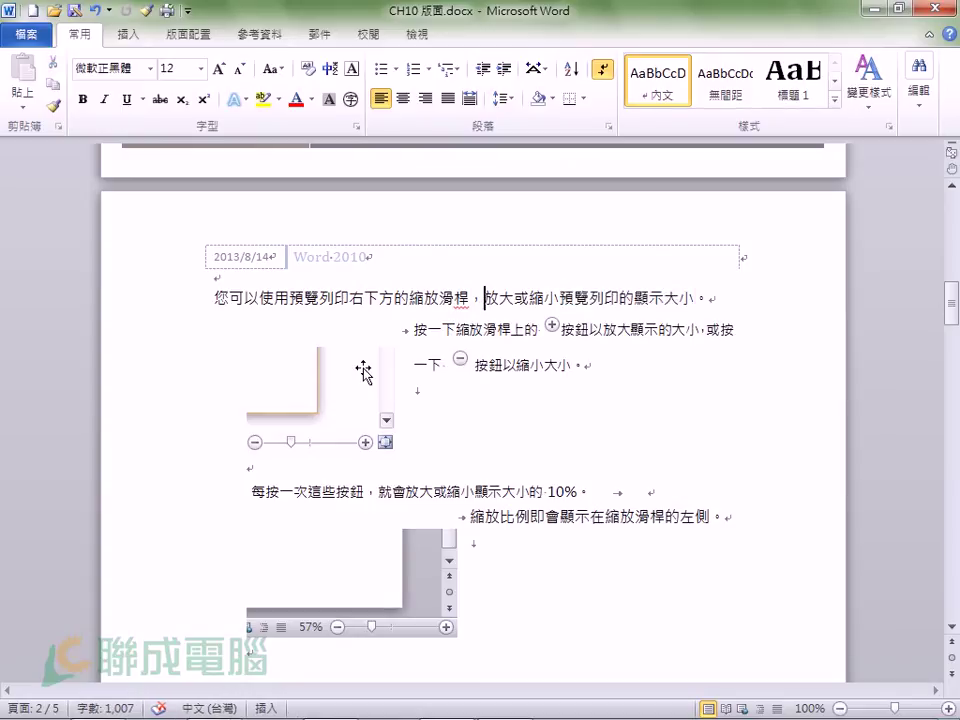